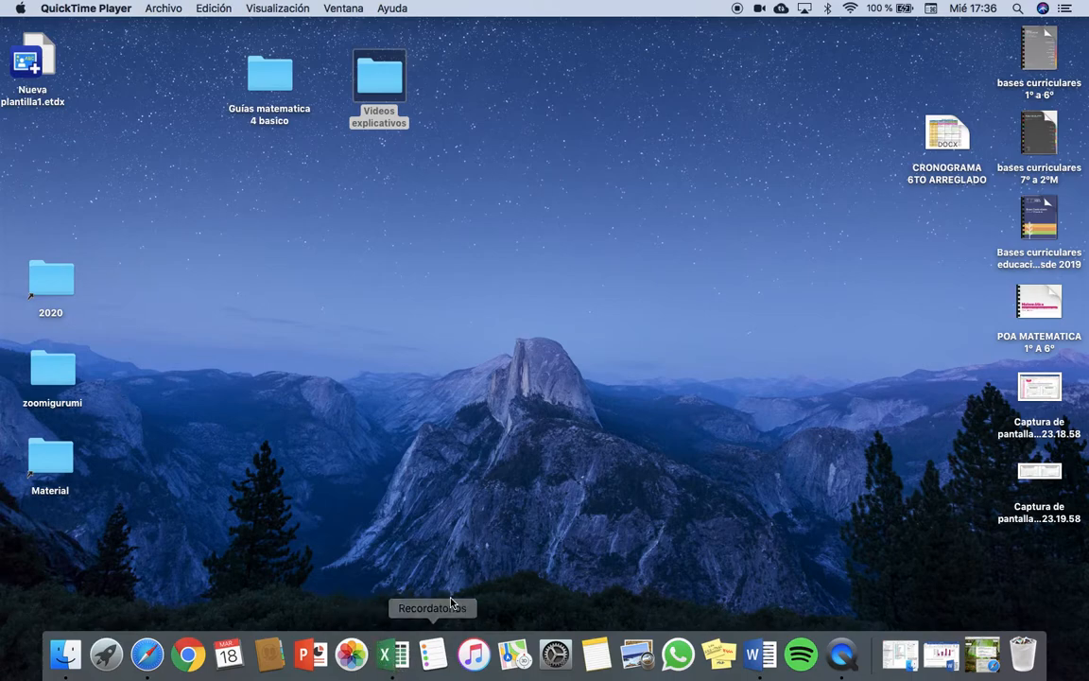
Switch to Excel and close the open Libro2 workbook without saving its changes.
{"action": "left_click", "coordinate": [393, 655]}
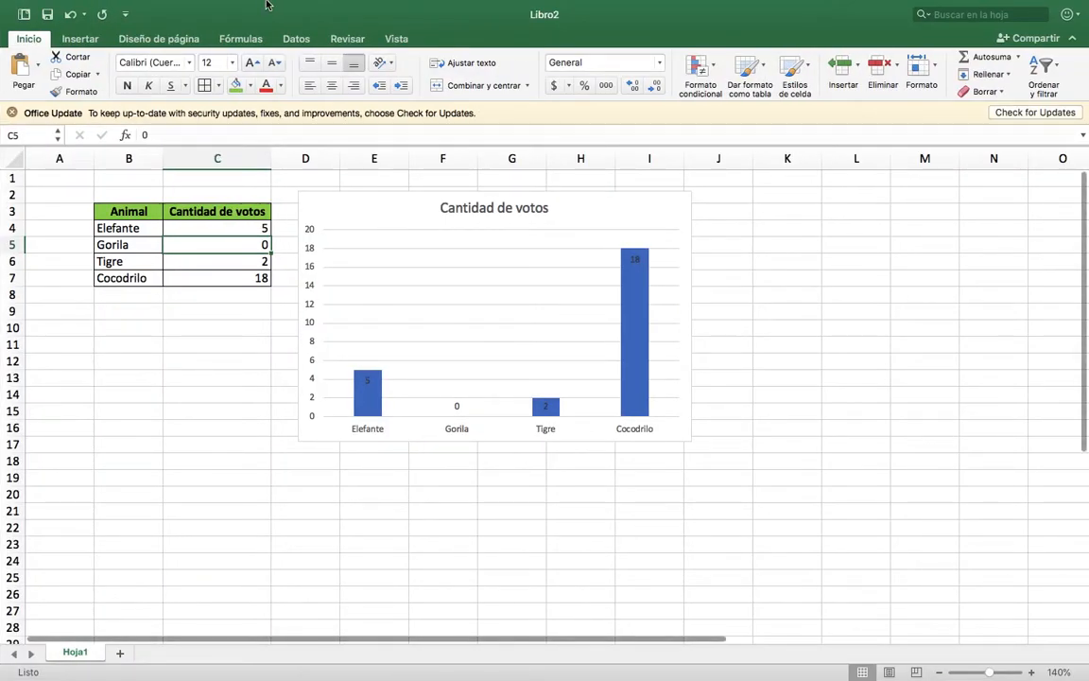
{"action": "left_click", "coordinate": [14, 31]}
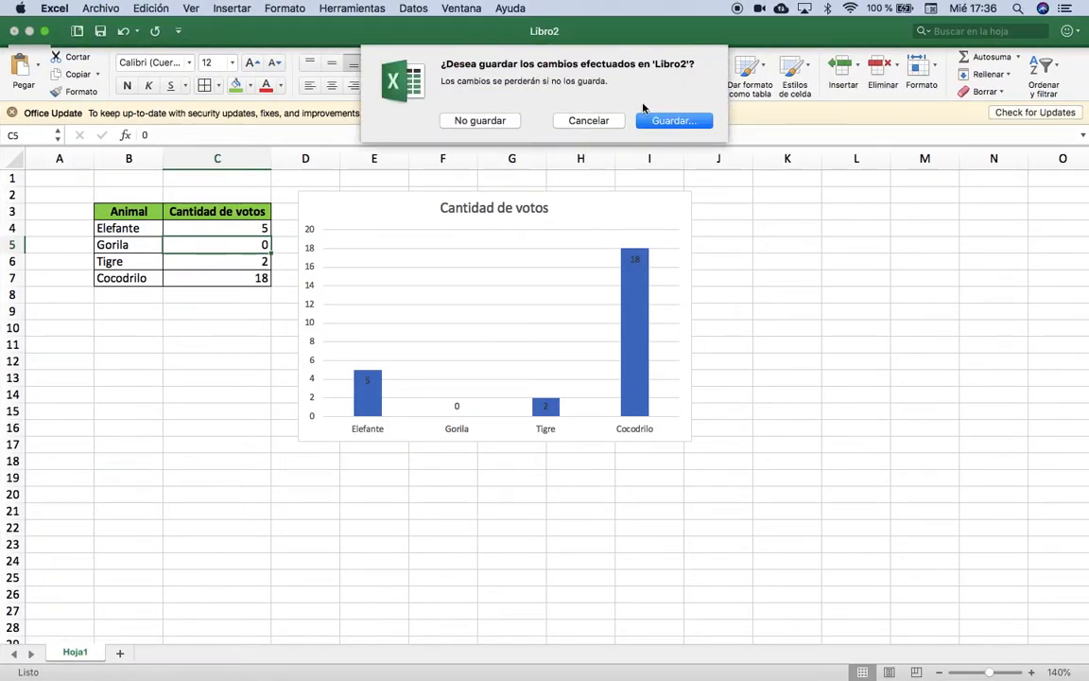
{"action": "left_click", "coordinate": [506, 119]}
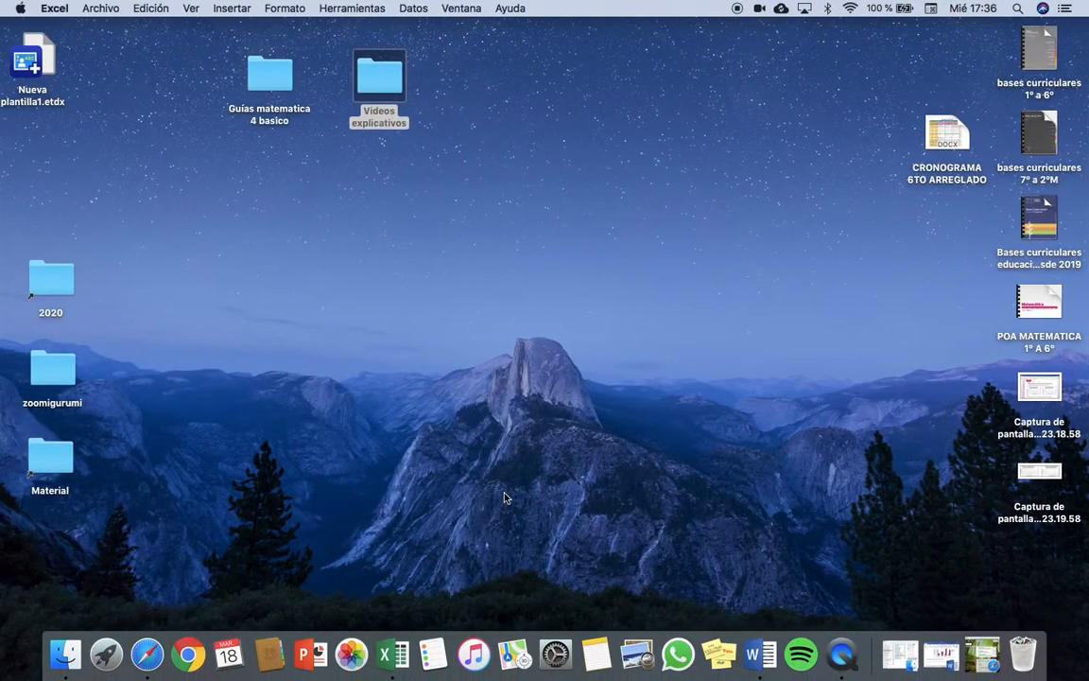
Create a new blank workbook from the Libro en blanco template and show it in full screen.
{"action": "left_click", "coordinate": [395, 655]}
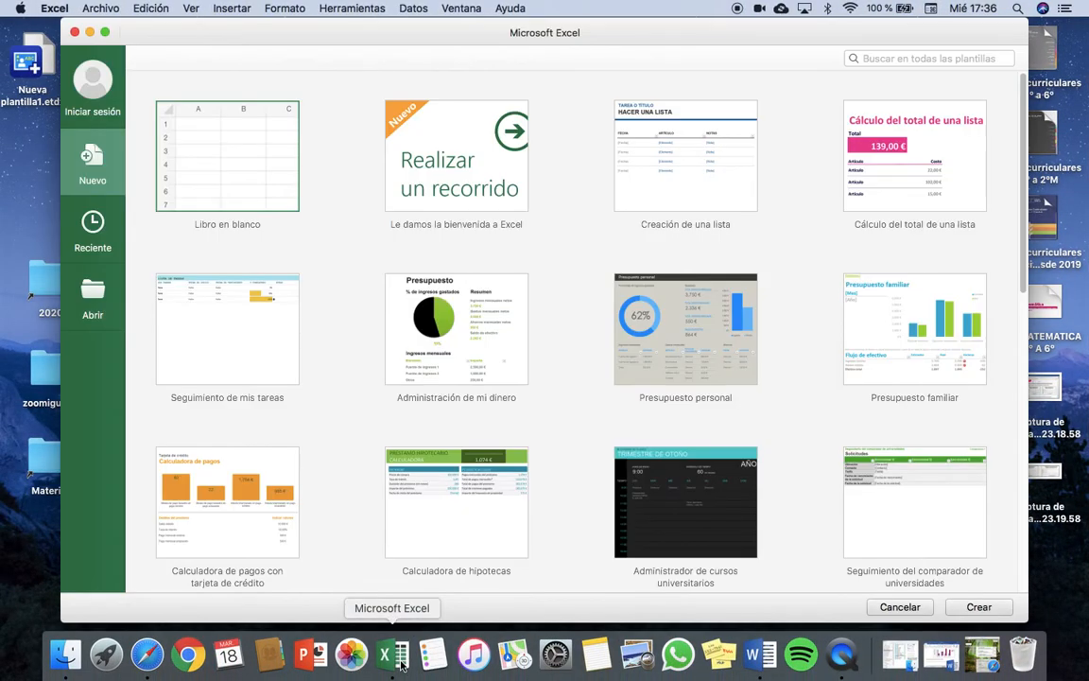
{"action": "left_click", "coordinate": [103, 31]}
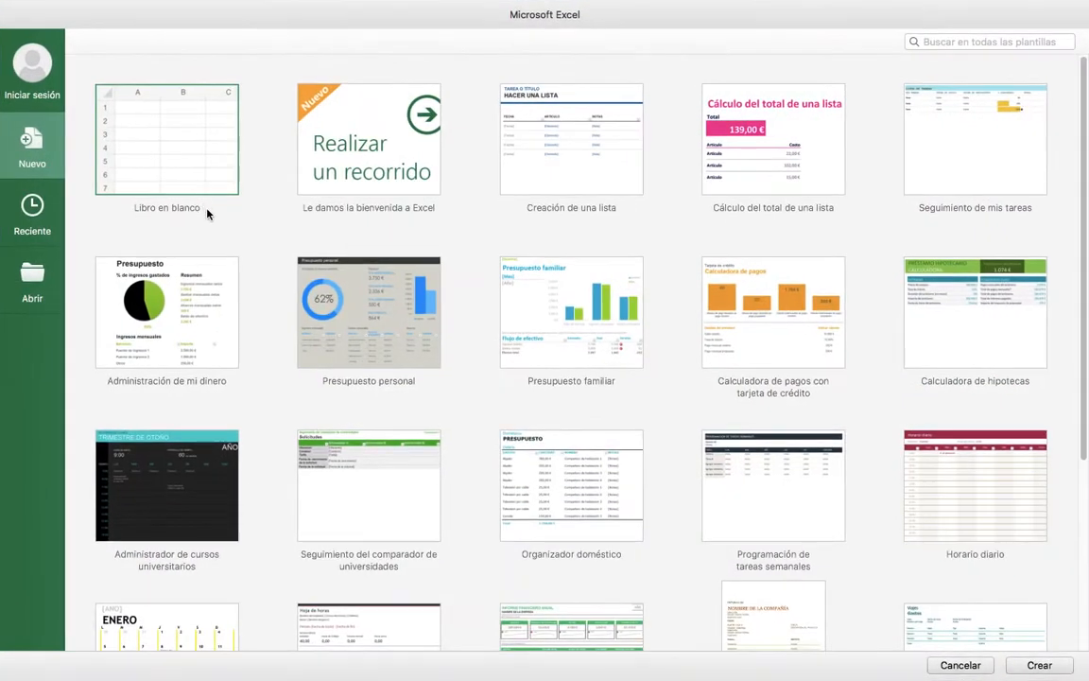
{"action": "double_click", "coordinate": [178, 152]}
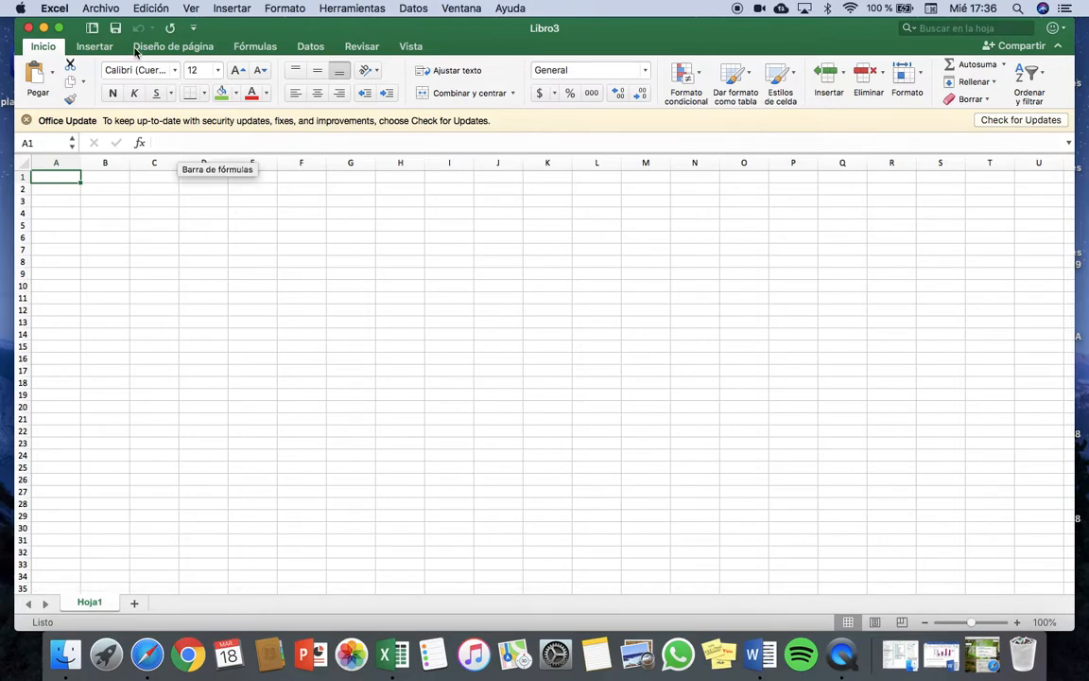
{"action": "left_click", "coordinate": [59, 28]}
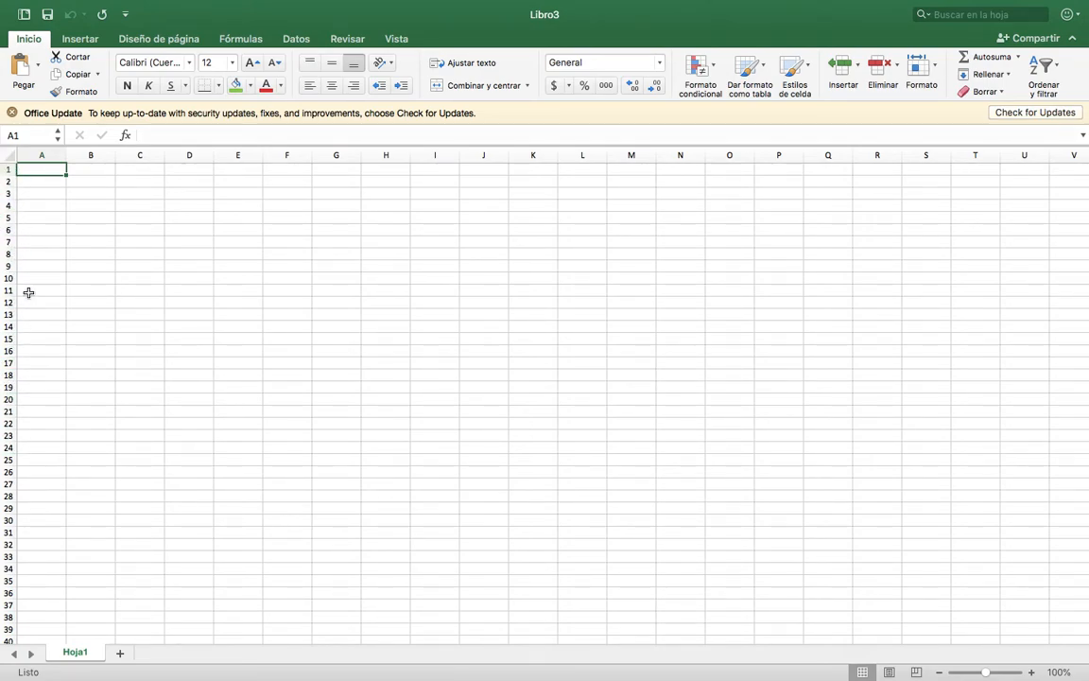
{"action": "left_click", "coordinate": [239, 244]}
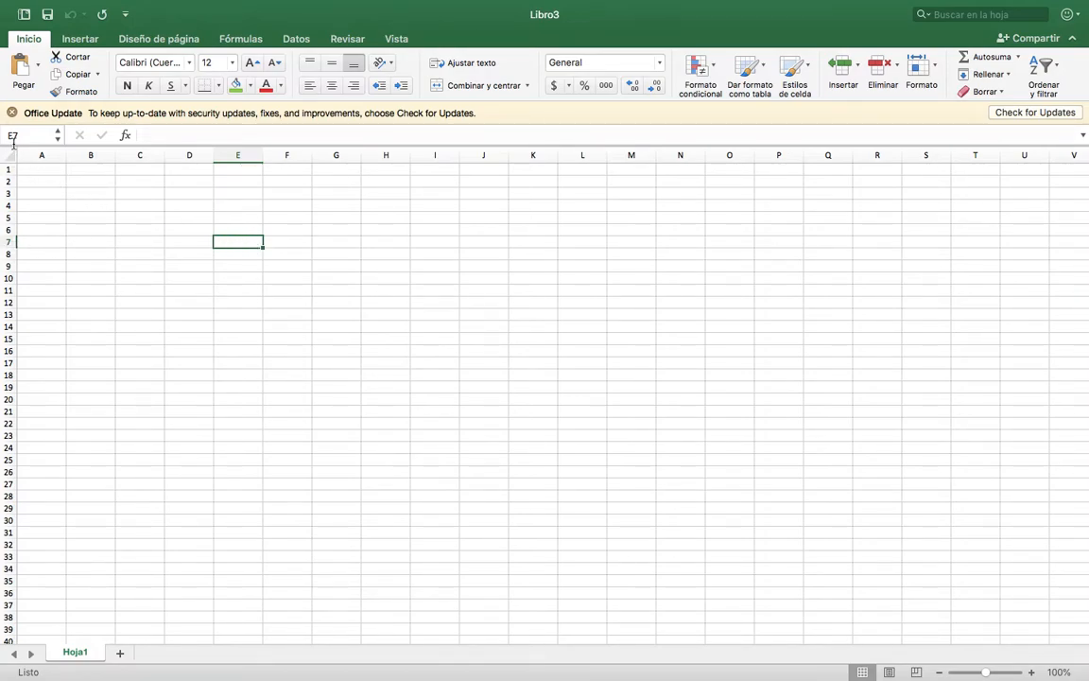
{"action": "left_click", "coordinate": [386, 266]}
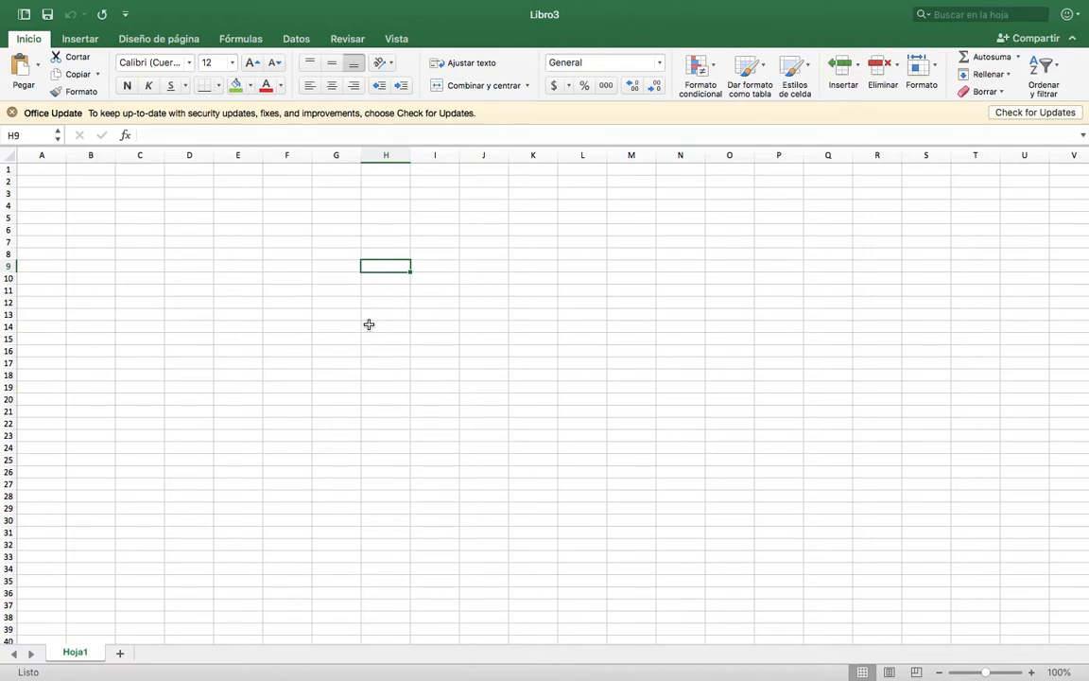
Enter the headers "Tipos de transporte" in B3 and "cantidad de eleccions" in C3, and widen columns B and C to fit them.
{"action": "left_click", "coordinate": [94, 193]}
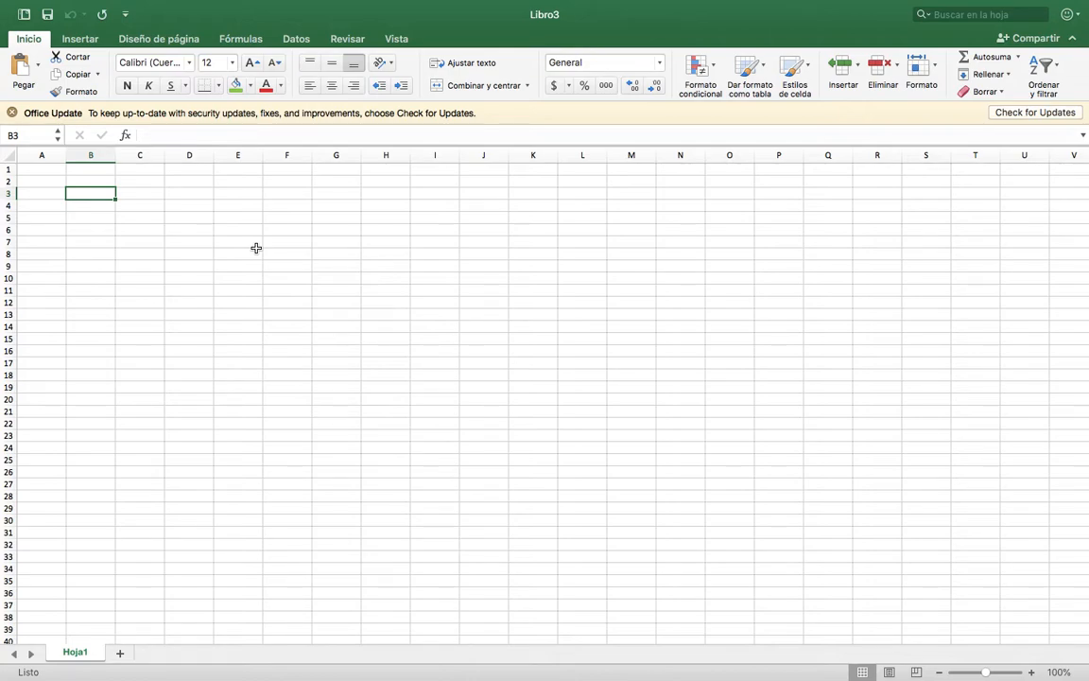
{"action": "type", "text": "Tipos "}
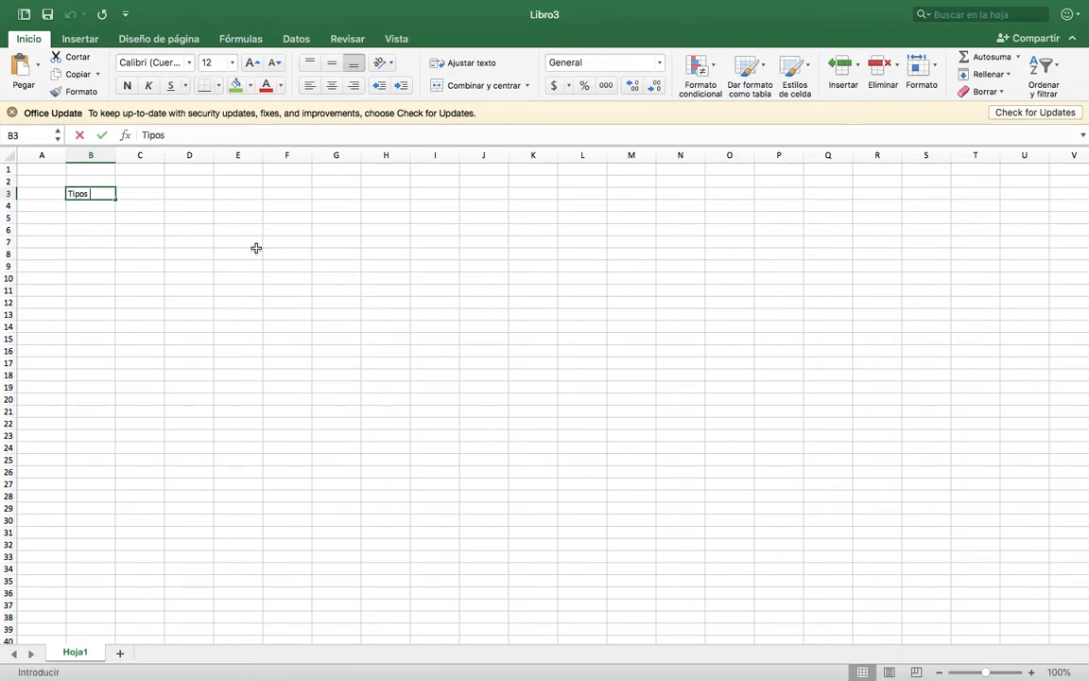
{"action": "type", "text": "de transporte"}
{"action": "key", "text": "Tab"}
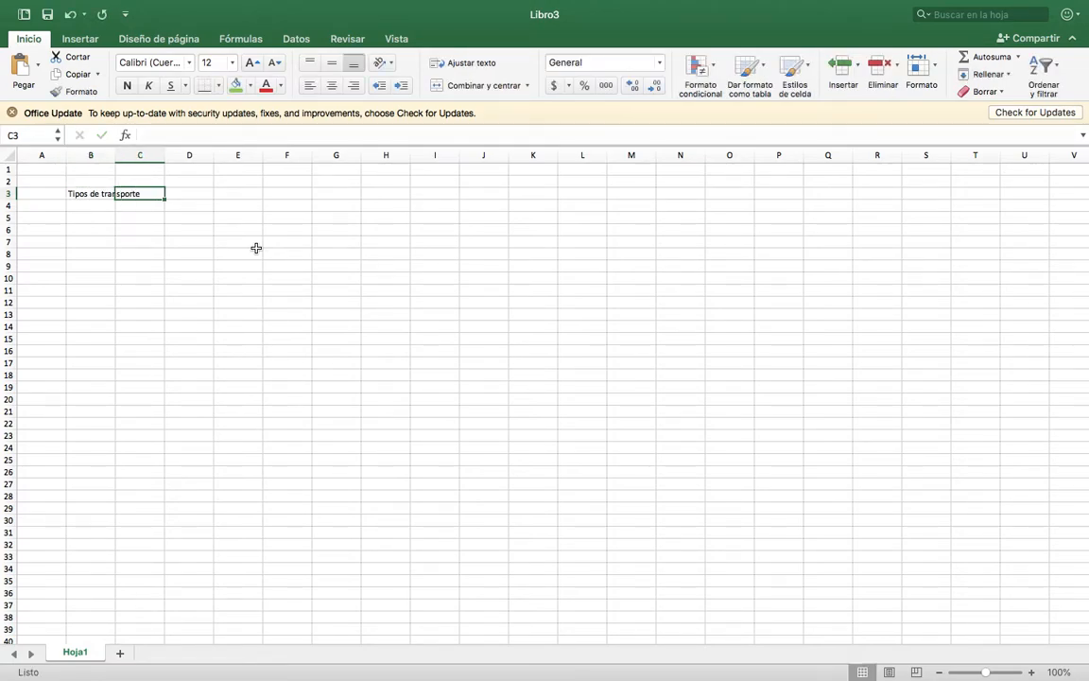
{"action": "type", "text": "cantidad de"}
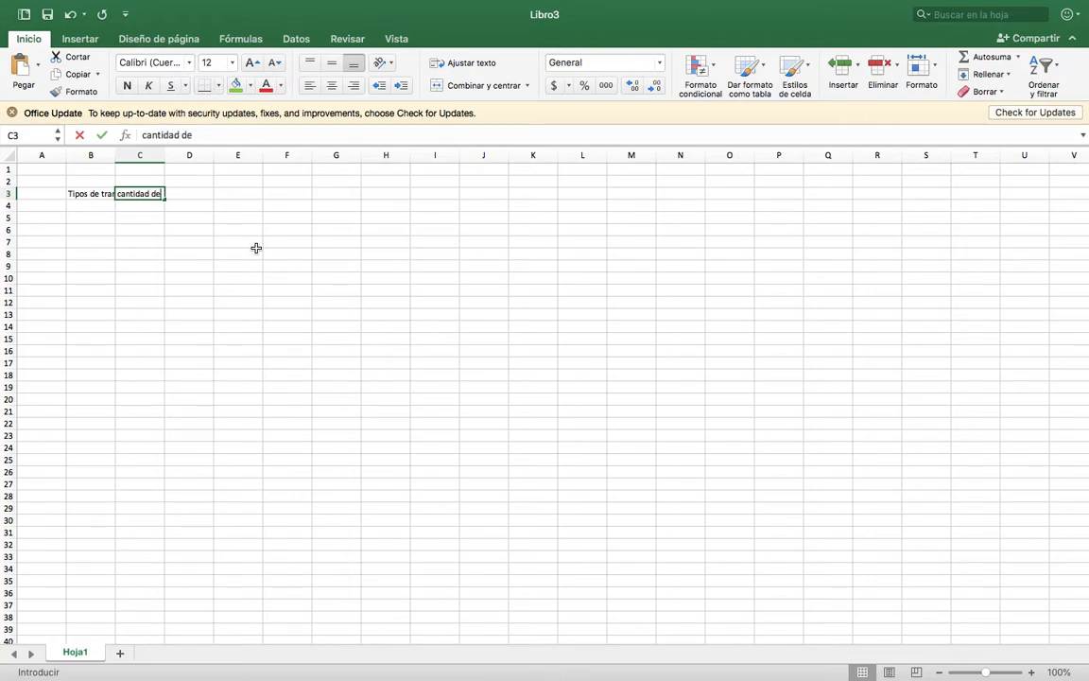
{"action": "type", "text": " el"}
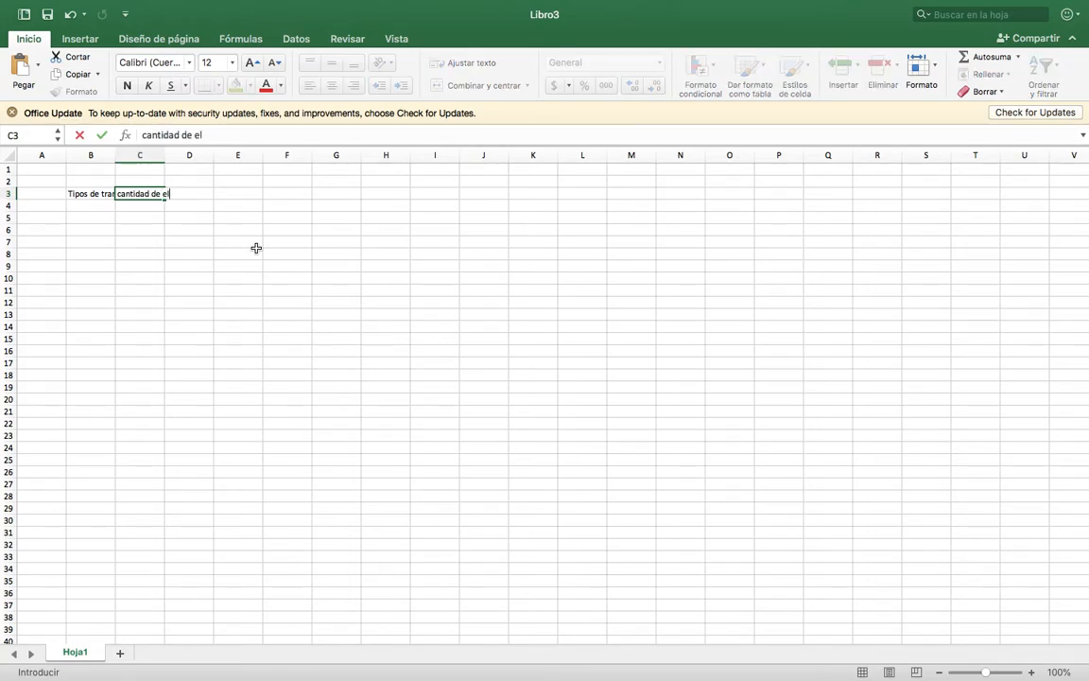
{"action": "type", "text": "eccions"}
{"action": "left_click", "coordinate": [255, 245]}
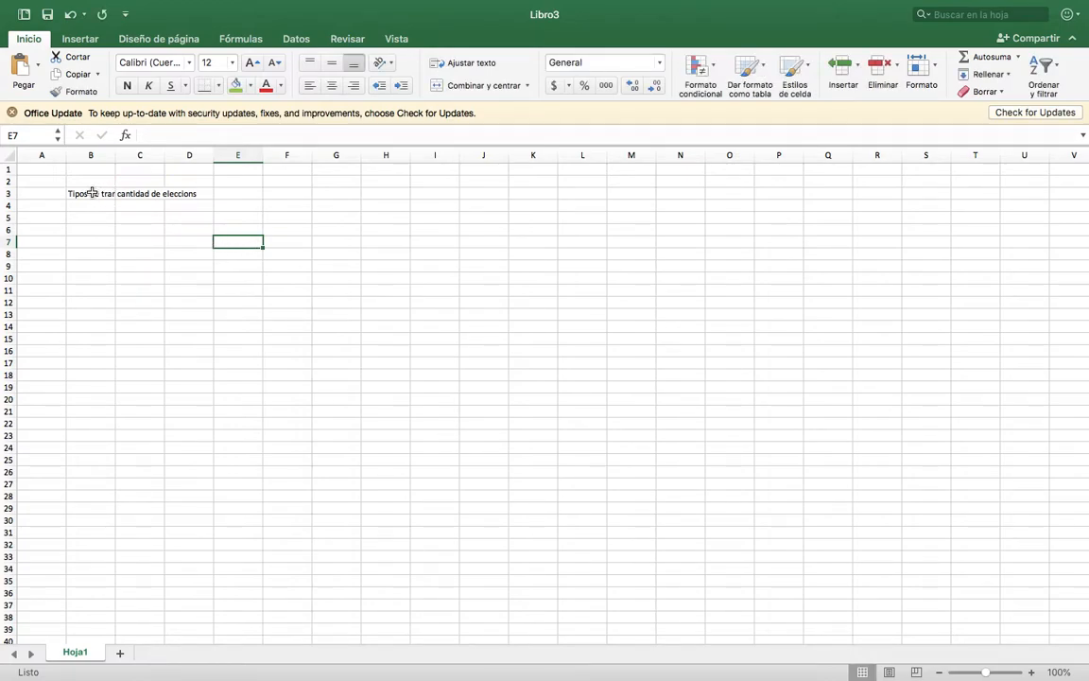
{"action": "left_click_drag", "start_coordinate": [113, 155], "coordinate": [238, 155]}
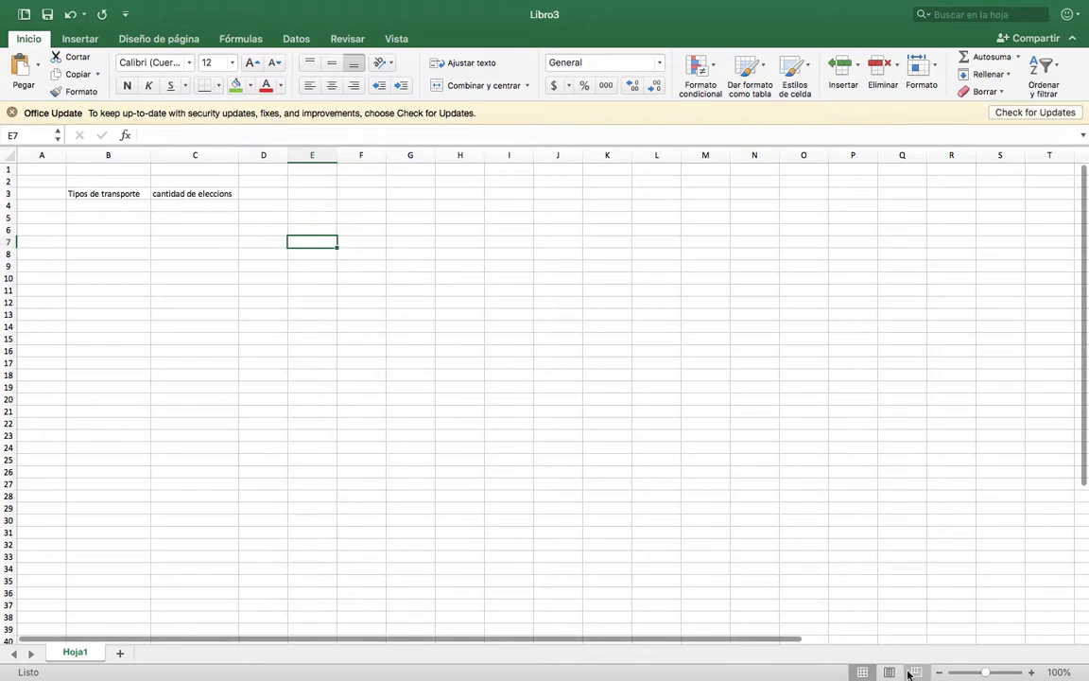
Enter "Bus" as the first transport type in cell B4.
{"action": "left_click", "coordinate": [1030, 672]}
{"action": "left_click", "coordinate": [1030, 672]}
{"action": "left_click", "coordinate": [1030, 672]}
{"action": "left_click", "coordinate": [1030, 672]}
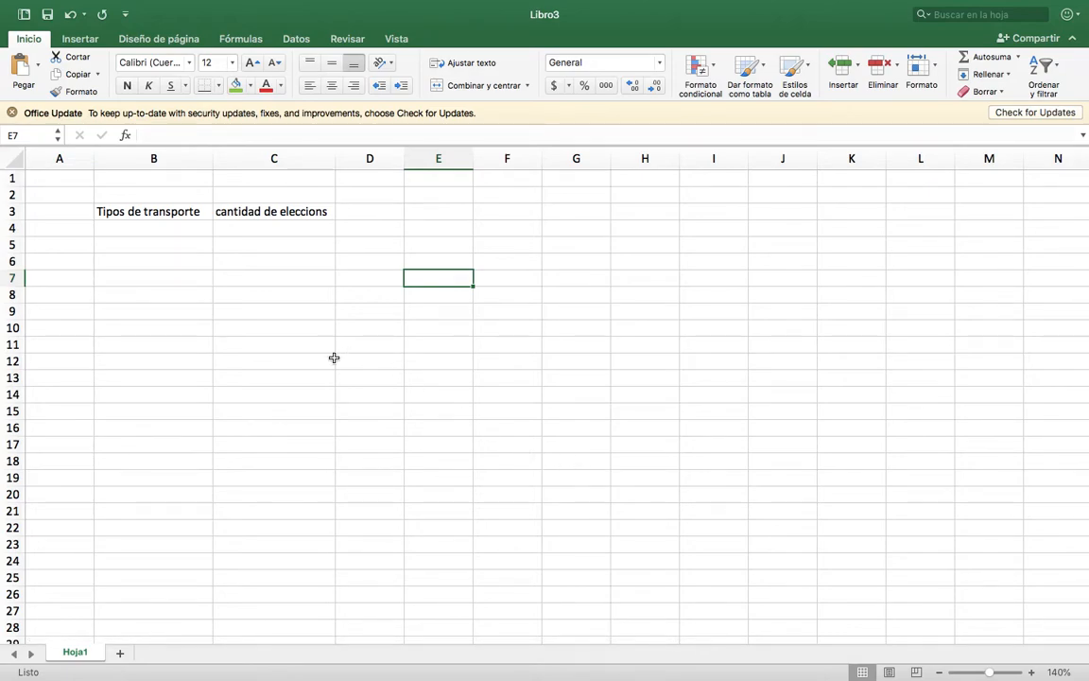
{"action": "left_click", "coordinate": [160, 228]}
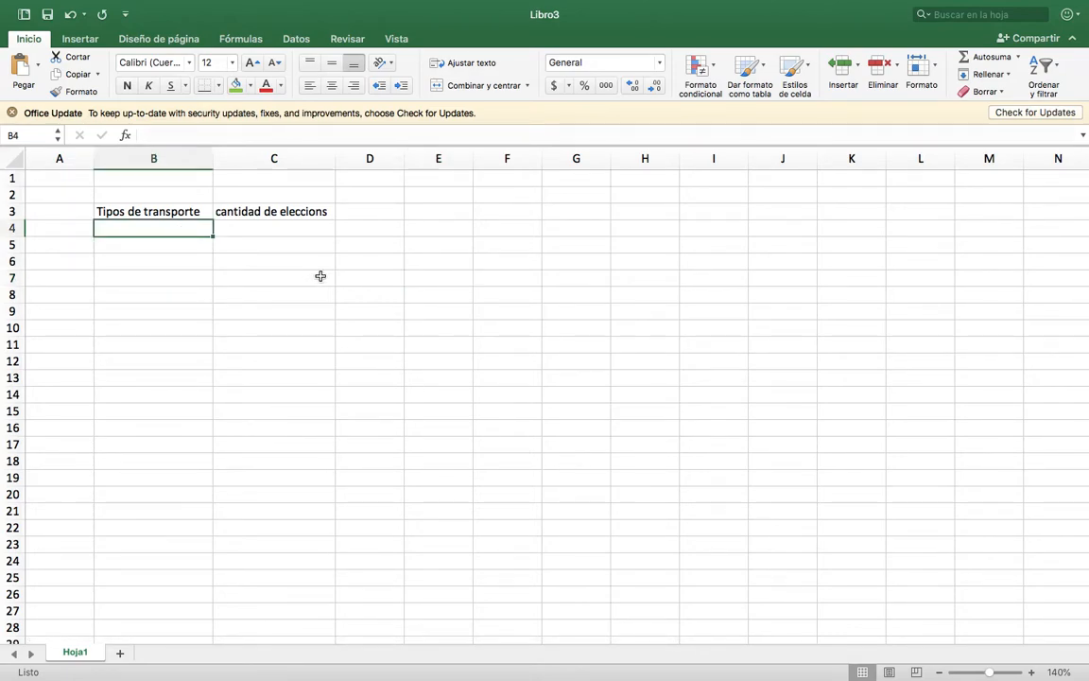
{"action": "type", "text": "Car"}
{"action": "key", "text": "BackSpace"}
{"action": "key", "text": "BackSpace"}
{"action": "key", "text": "BackSpace"}
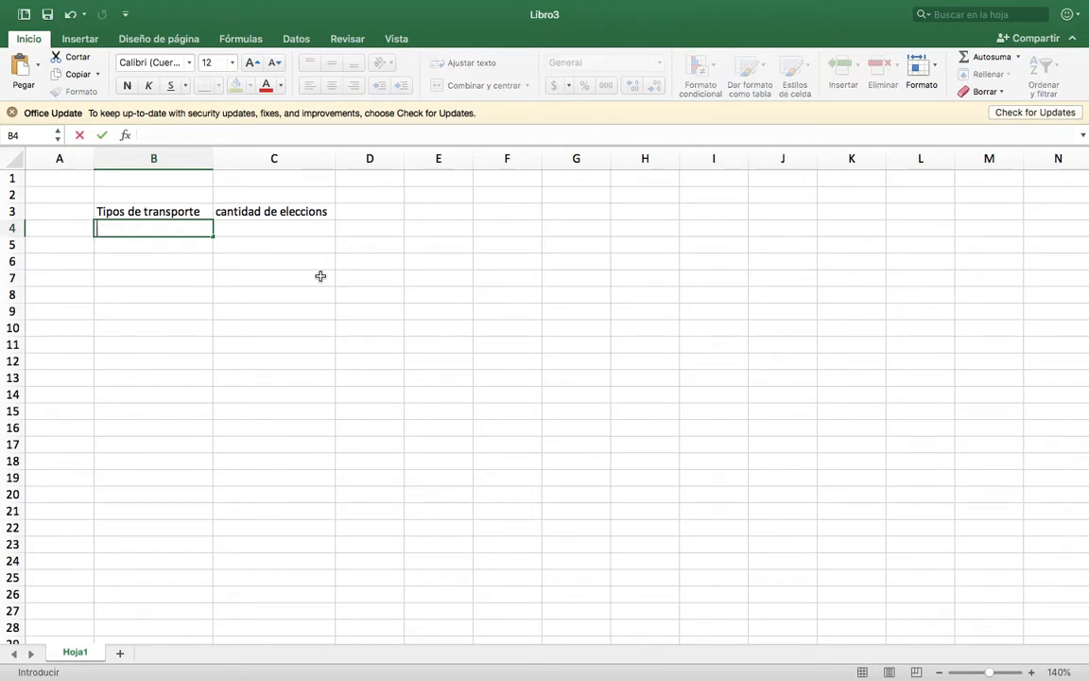
{"action": "type", "text": "Bus"}
{"action": "key", "text": "Return"}
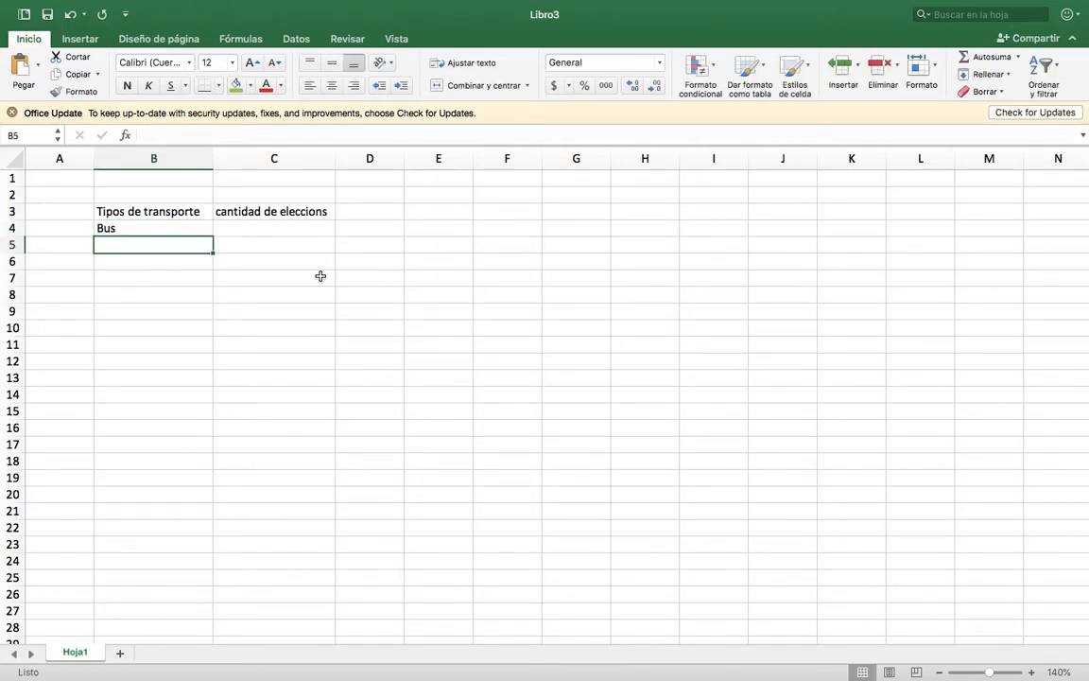
List the transport types Auto, Barco, Avión and Bicicleta in cells B5 to B8.
{"action": "type", "text": "Auto"}
{"action": "key", "text": "Return"}
{"action": "type", "text": "C"}
{"action": "key", "text": "BackSpace"}
{"action": "type", "text": "Barco"}
{"action": "key", "text": "Return"}
{"action": "type", "text": "Avión"}
{"action": "key", "text": "Return"}
{"action": "type", "text": "Bicicl"}
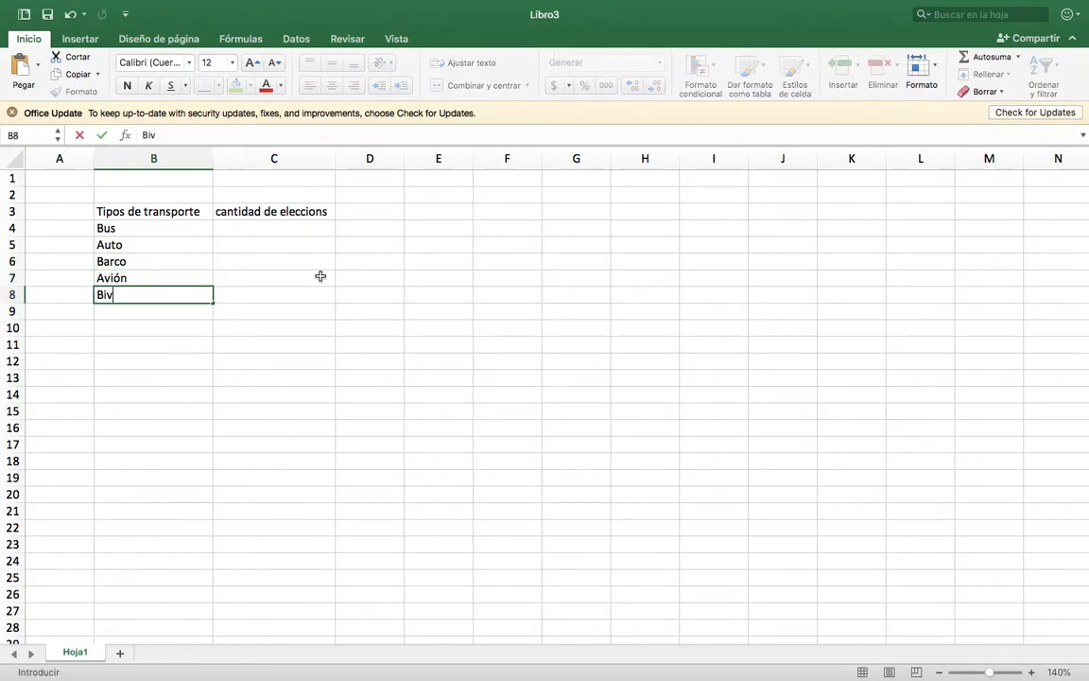
{"action": "type", "text": "eta"}
{"action": "left_click", "coordinate": [320, 276]}
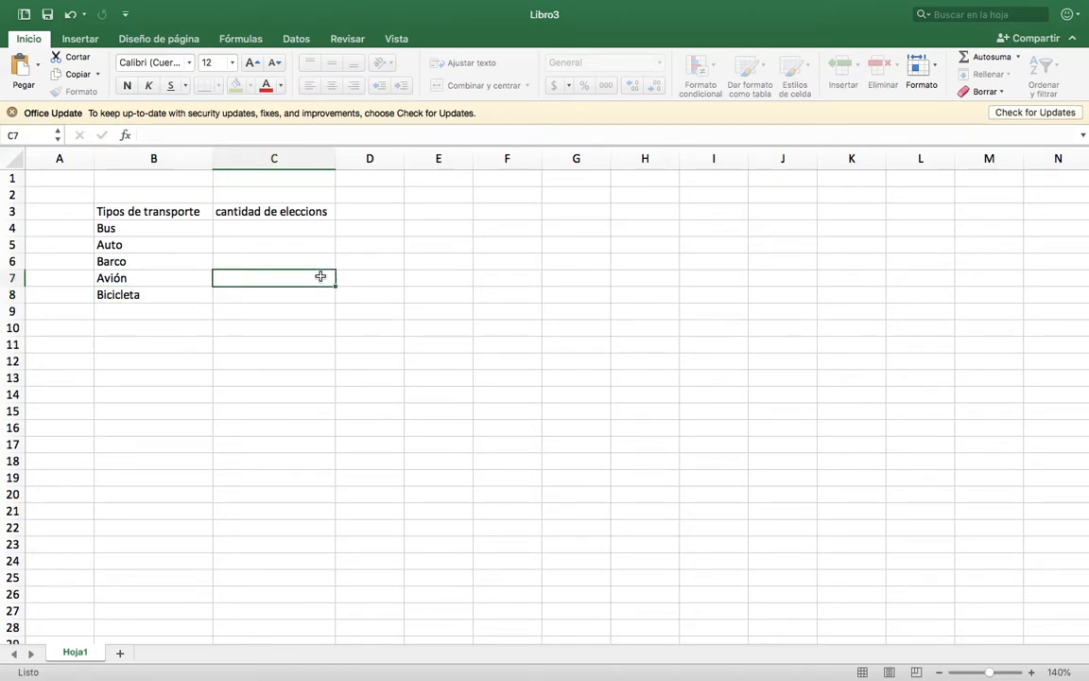
Fill in the election counts 12, 3, 7, 11 and 8 in cells C4 to C8.
{"action": "left_click", "coordinate": [154, 228]}
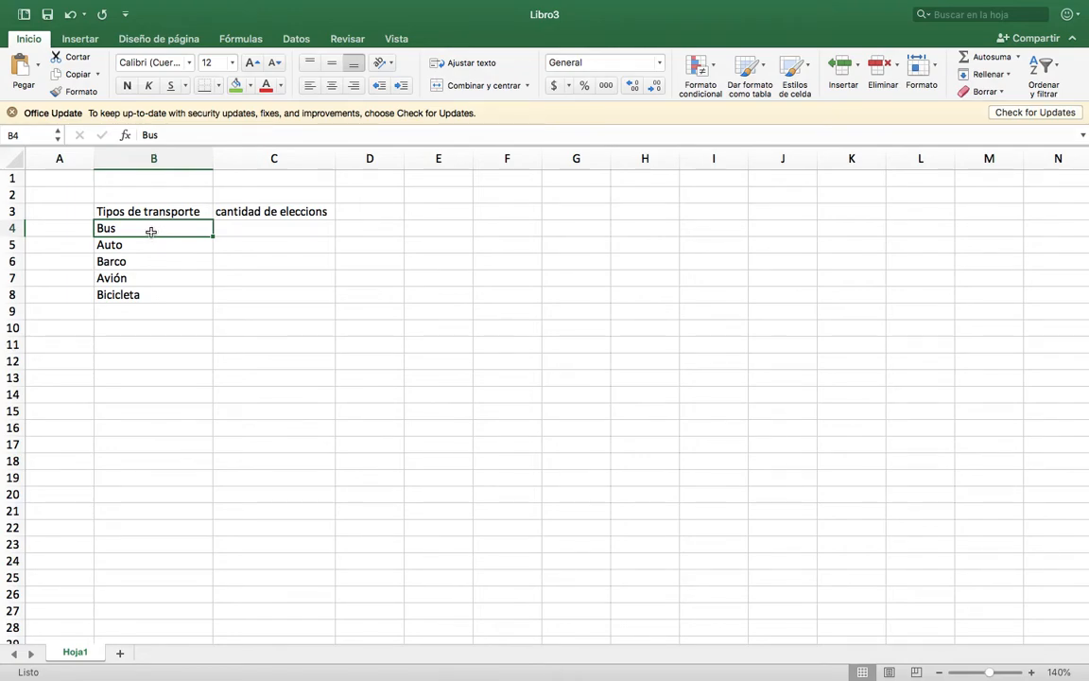
{"action": "left_click", "coordinate": [235, 233]}
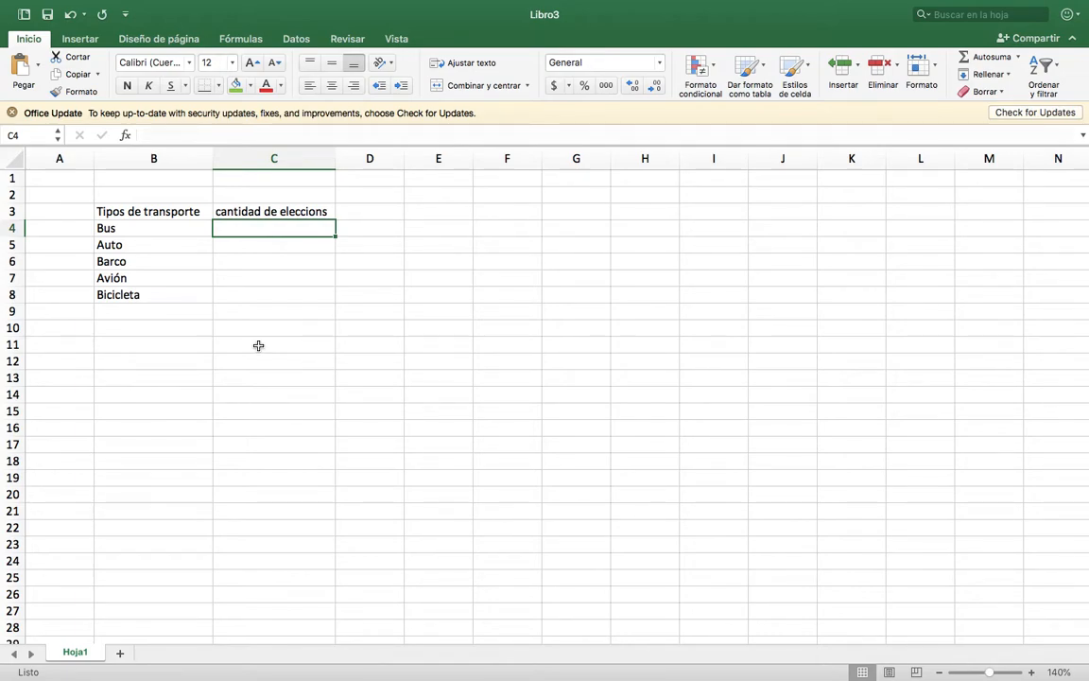
{"action": "type", "text": "12"}
{"action": "key", "text": "Return"}
{"action": "type", "text": "3"}
{"action": "key", "text": "Return"}
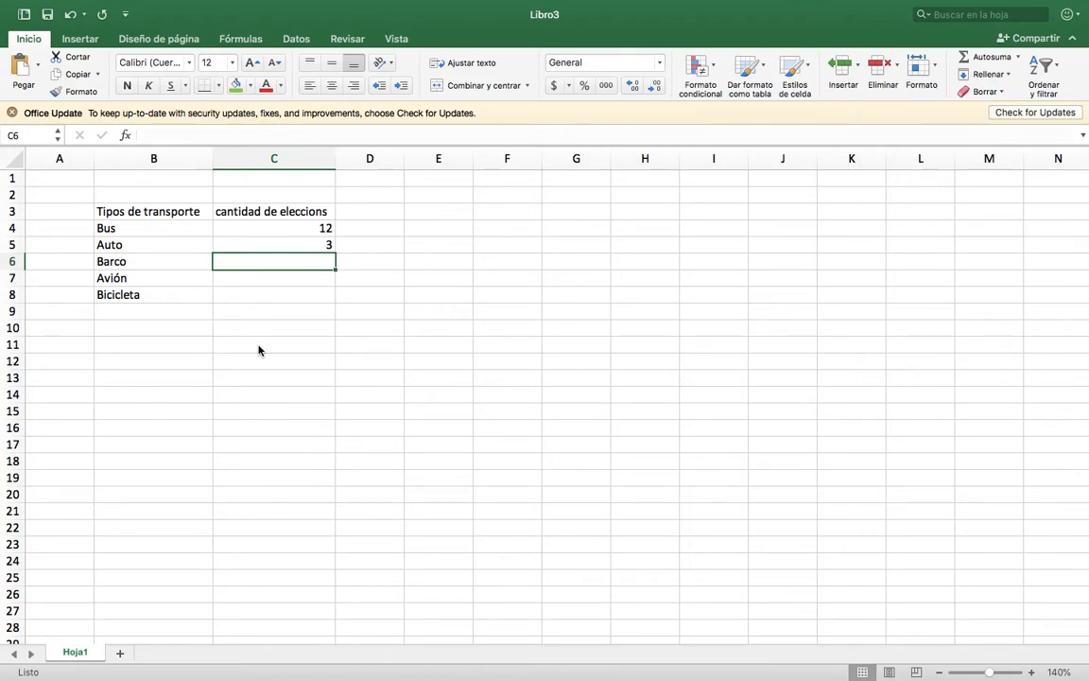
{"action": "type", "text": "7"}
{"action": "key", "text": "Return"}
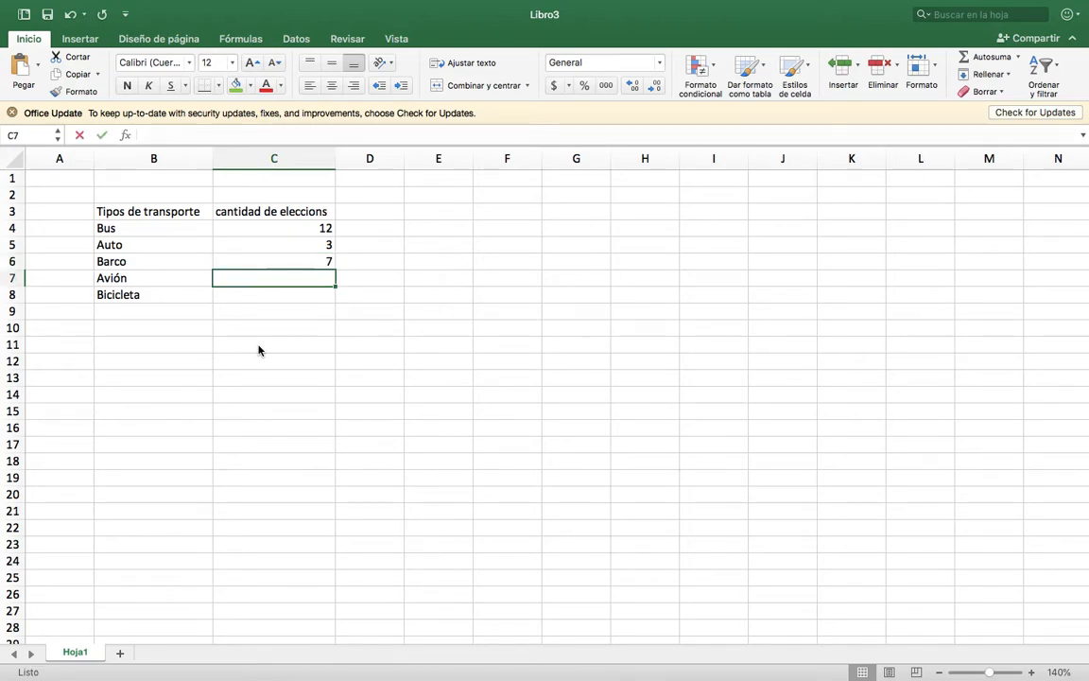
{"action": "type", "text": "11"}
{"action": "key", "text": "Return"}
{"action": "type", "text": "8"}
{"action": "key", "text": "Return"}
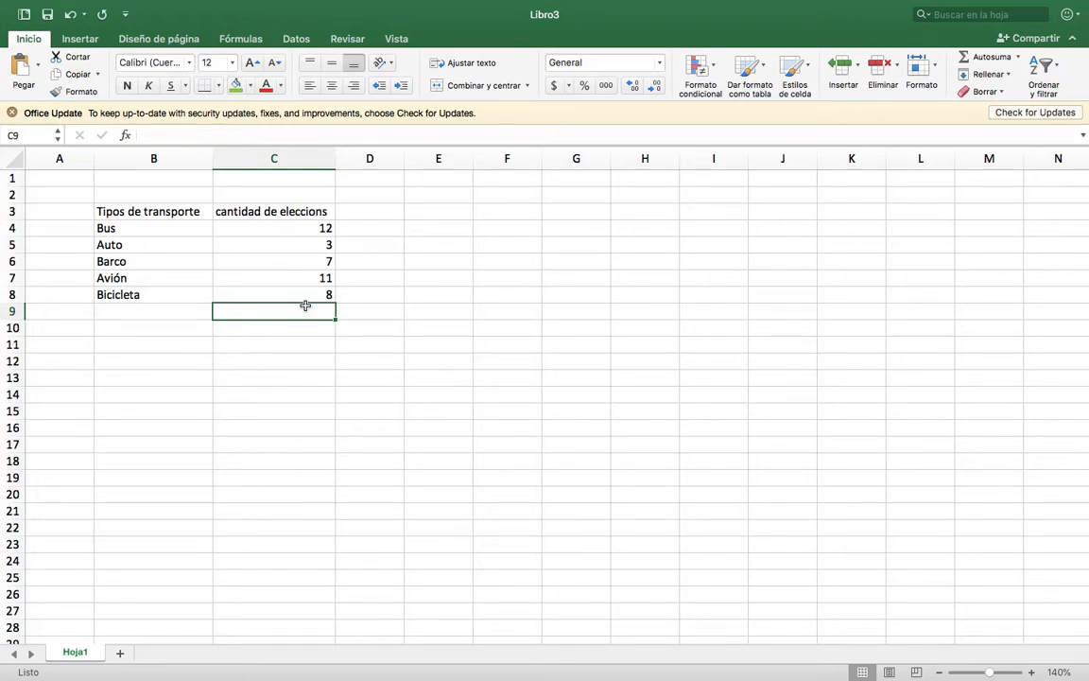
Correct the header in cell C3 to read "cantidad de elecciones".
{"action": "left_click", "coordinate": [312, 209]}
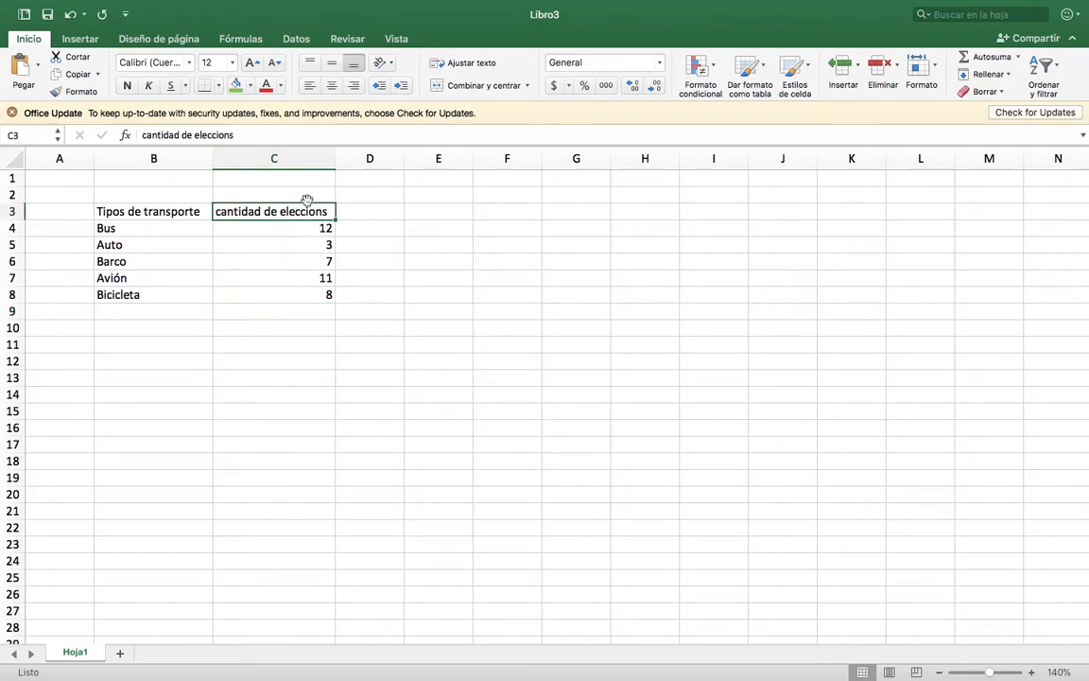
{"action": "left_click", "coordinate": [256, 134]}
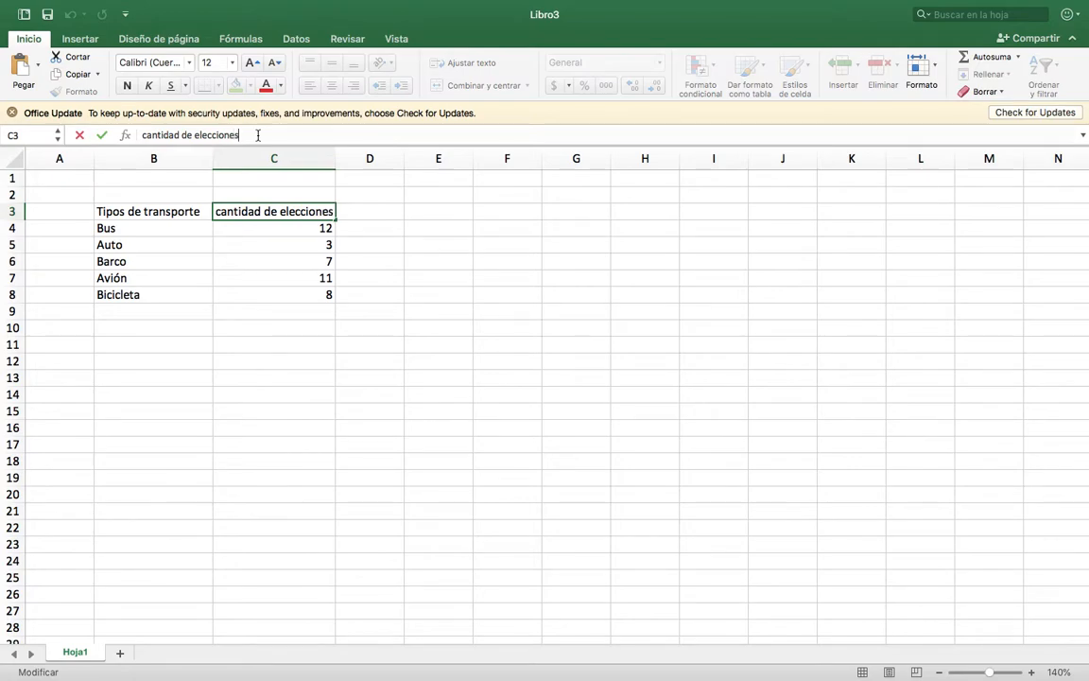
{"action": "left_click", "coordinate": [418, 326]}
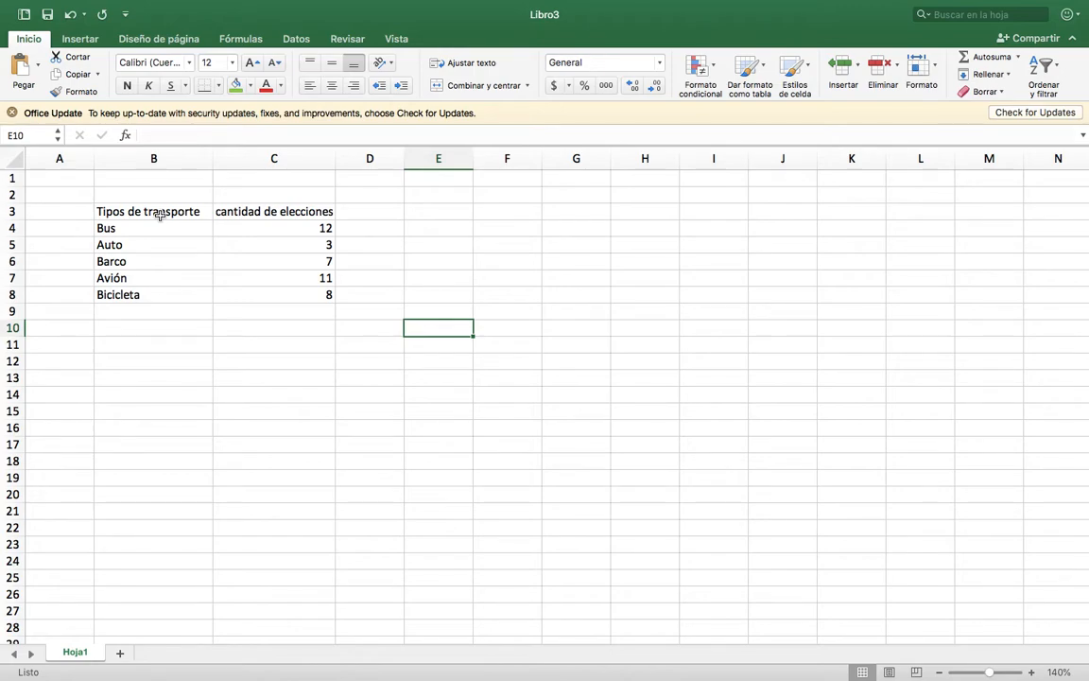
Give the header cells B3:C3 a light blue fill and white font colour.
{"action": "left_click", "coordinate": [175, 212]}
{"action": "left_click_drag", "start_coordinate": [214, 214], "coordinate": [219, 212]}
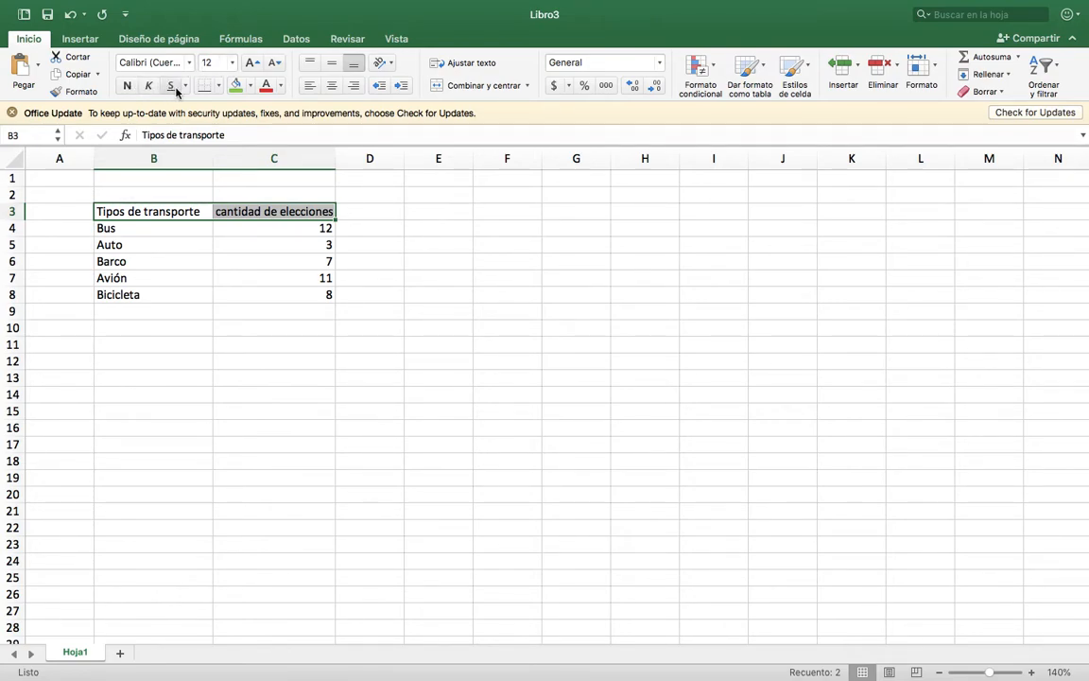
{"action": "left_click", "coordinate": [250, 85]}
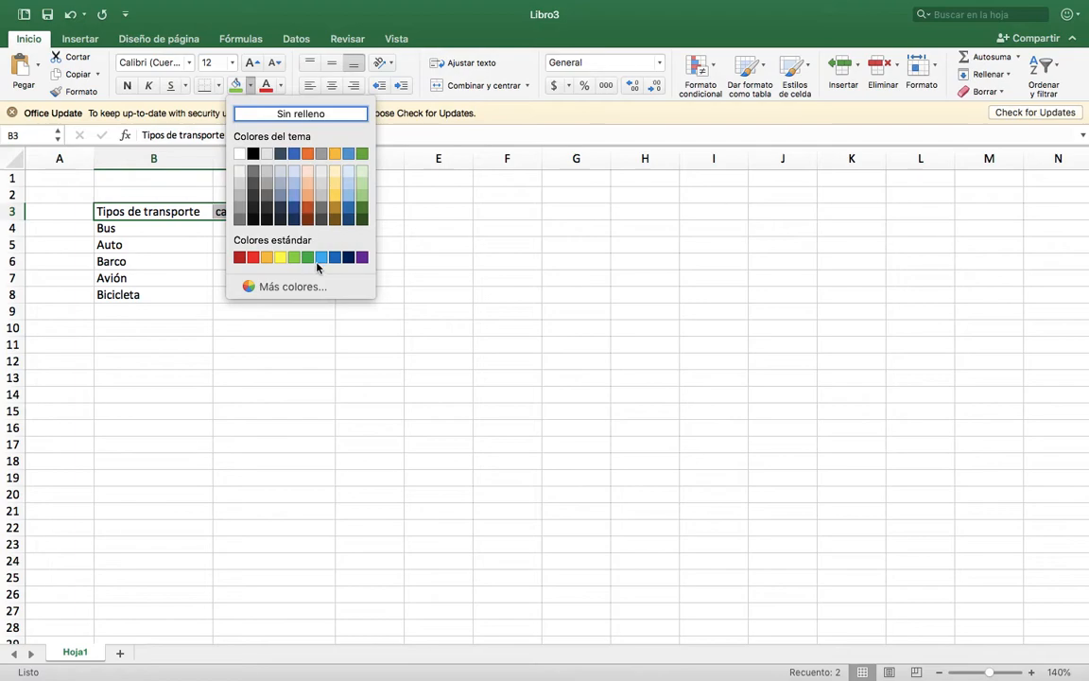
{"action": "left_click", "coordinate": [292, 219]}
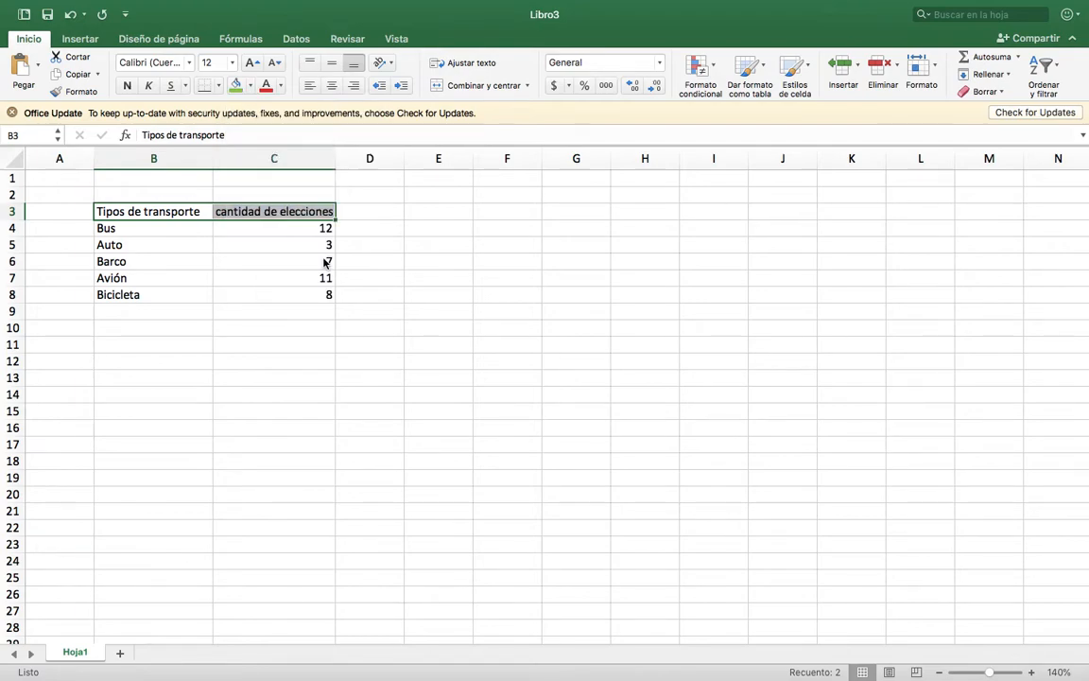
{"action": "left_click", "coordinate": [281, 85]}
{"action": "left_click", "coordinate": [272, 151]}
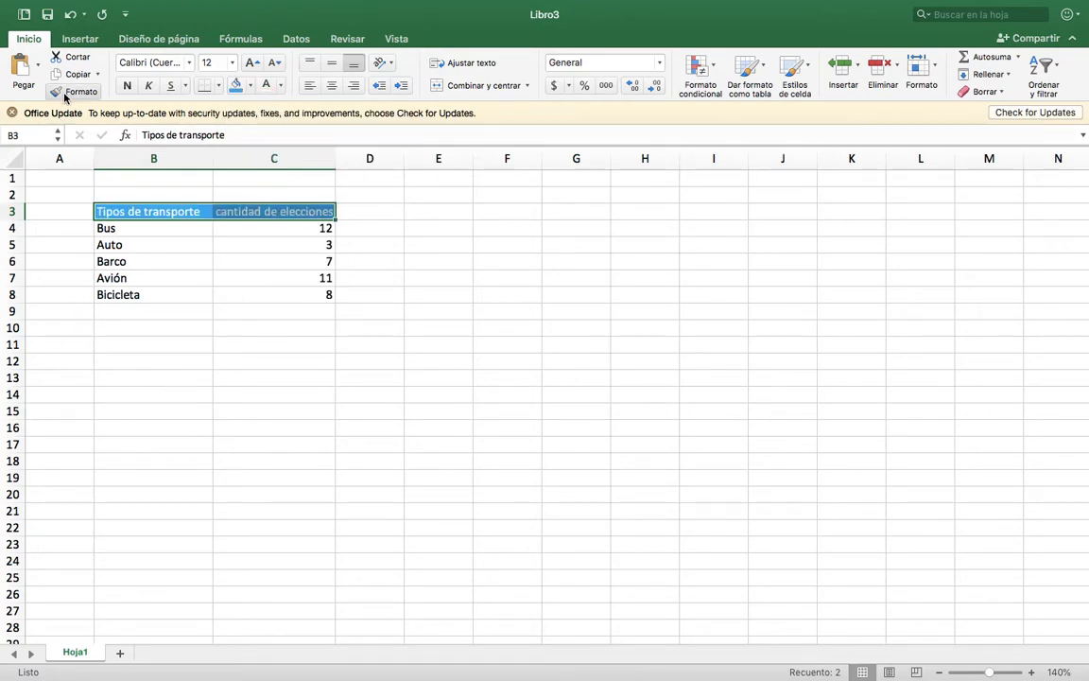
Format the headers in B3:C3 as bold, centred text at size 16, and widen columns B and C to fit them.
{"action": "left_click", "coordinate": [127, 85]}
{"action": "left_click", "coordinate": [332, 85]}
{"action": "left_click", "coordinate": [251, 63]}
{"action": "left_click", "coordinate": [251, 63]}
{"action": "left_click_drag", "start_coordinate": [216, 161], "coordinate": [249, 156]}
{"action": "left_click_drag", "start_coordinate": [370, 158], "coordinate": [414, 158]}
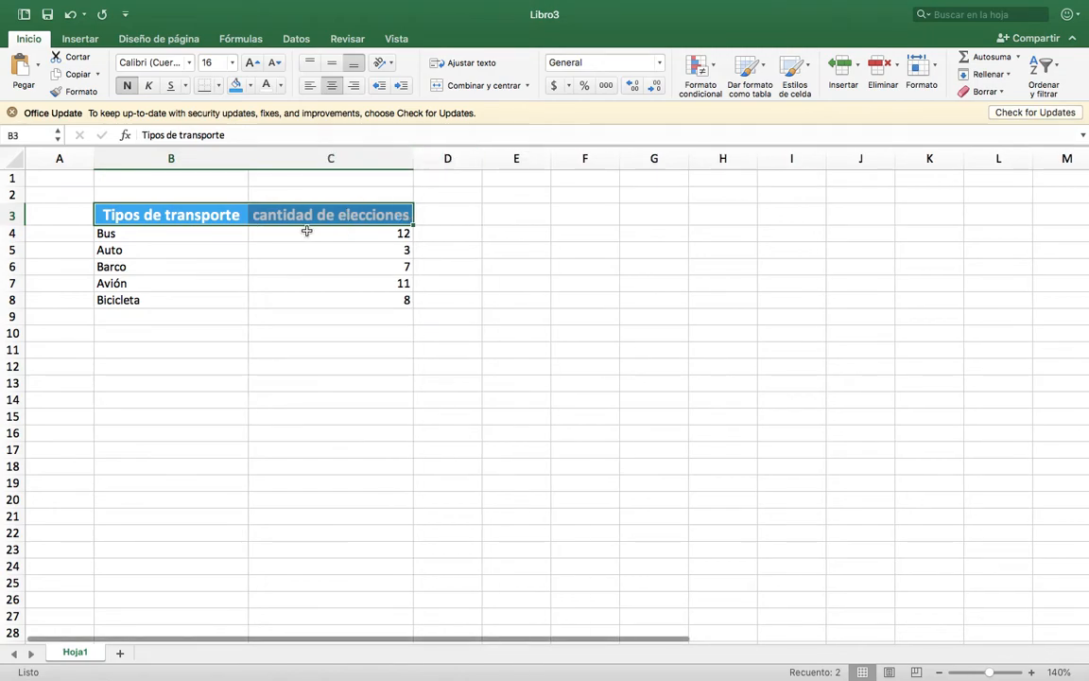
Reduce the font size of the headers in B3:C3 to 12 and narrow columns B and C to fit them.
{"action": "left_click", "coordinate": [249, 64]}
{"action": "left_click", "coordinate": [271, 64]}
{"action": "left_click", "coordinate": [270, 65]}
{"action": "left_click", "coordinate": [270, 64]}
{"action": "left_click_drag", "start_coordinate": [250, 155], "coordinate": [222, 156]}
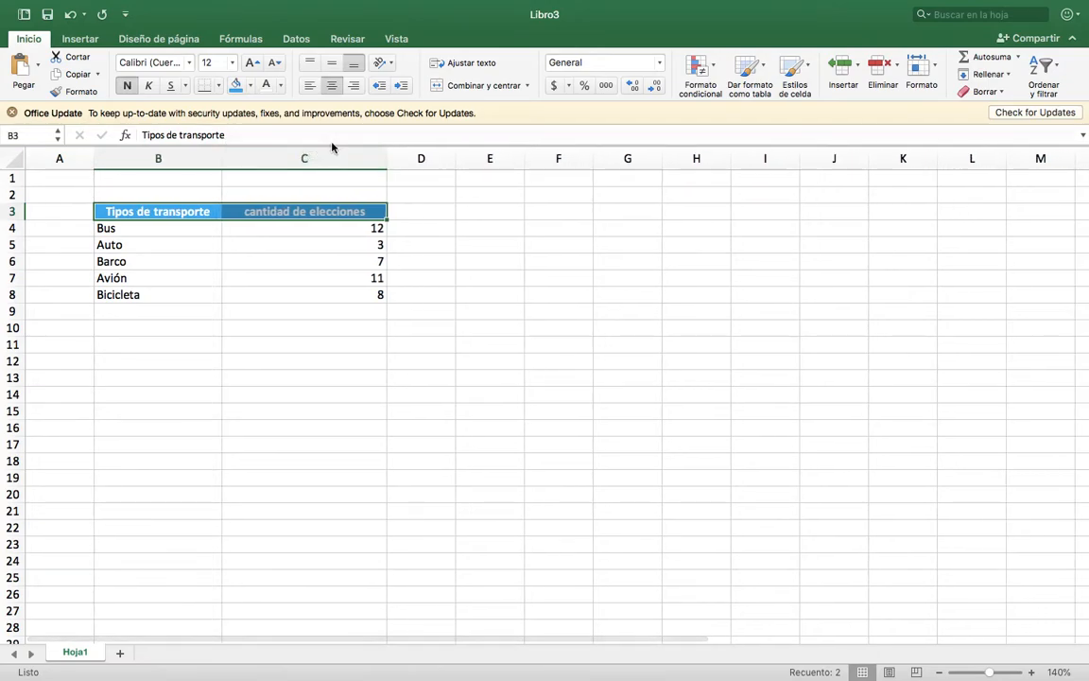
{"action": "left_click_drag", "start_coordinate": [386, 156], "coordinate": [368, 156]}
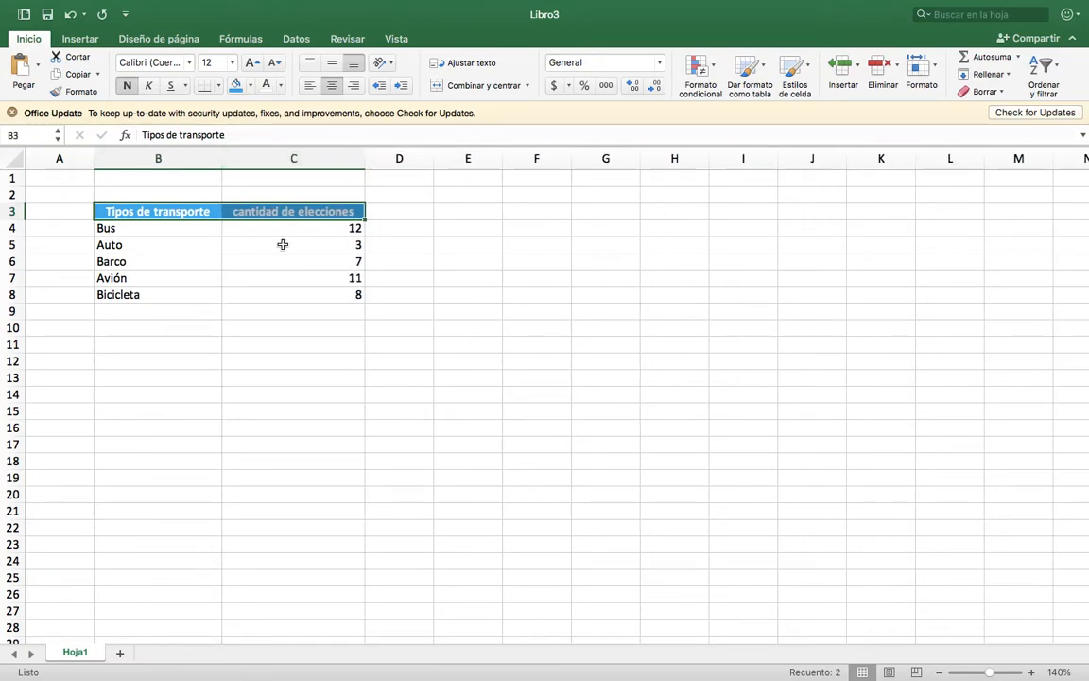
Capitalize the first letter of the header in cell C3 so it reads "Cantidad de elecciones".
{"action": "key", "text": "Tab"}
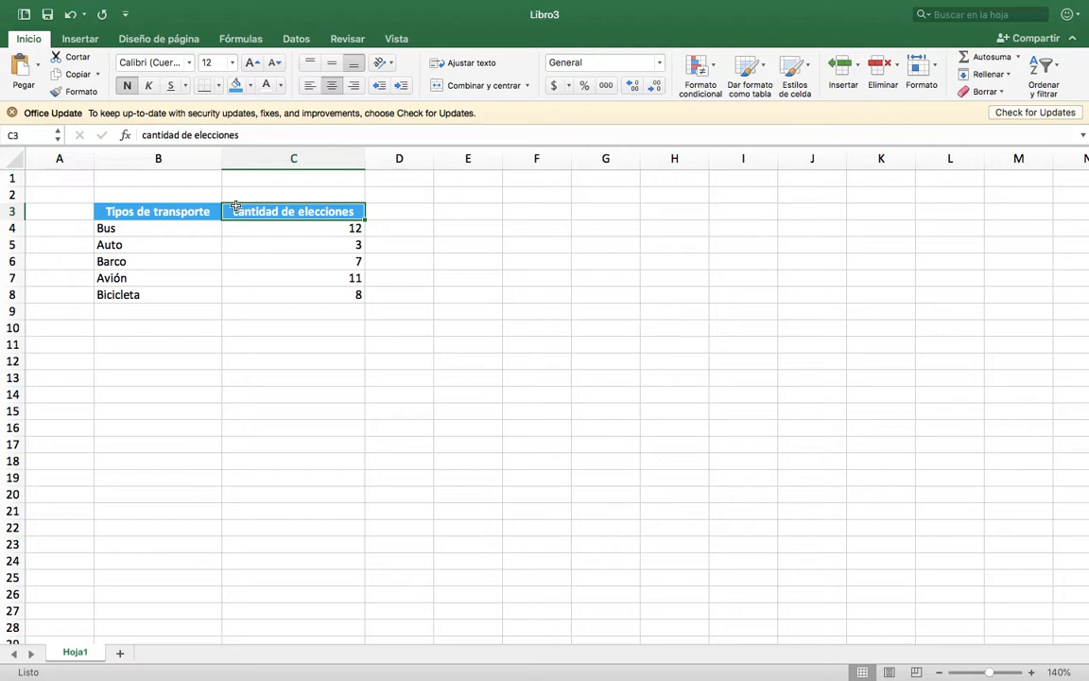
{"action": "left_click", "coordinate": [146, 135]}
{"action": "key", "text": "BackSpace"}
{"action": "type", "text": "C"}
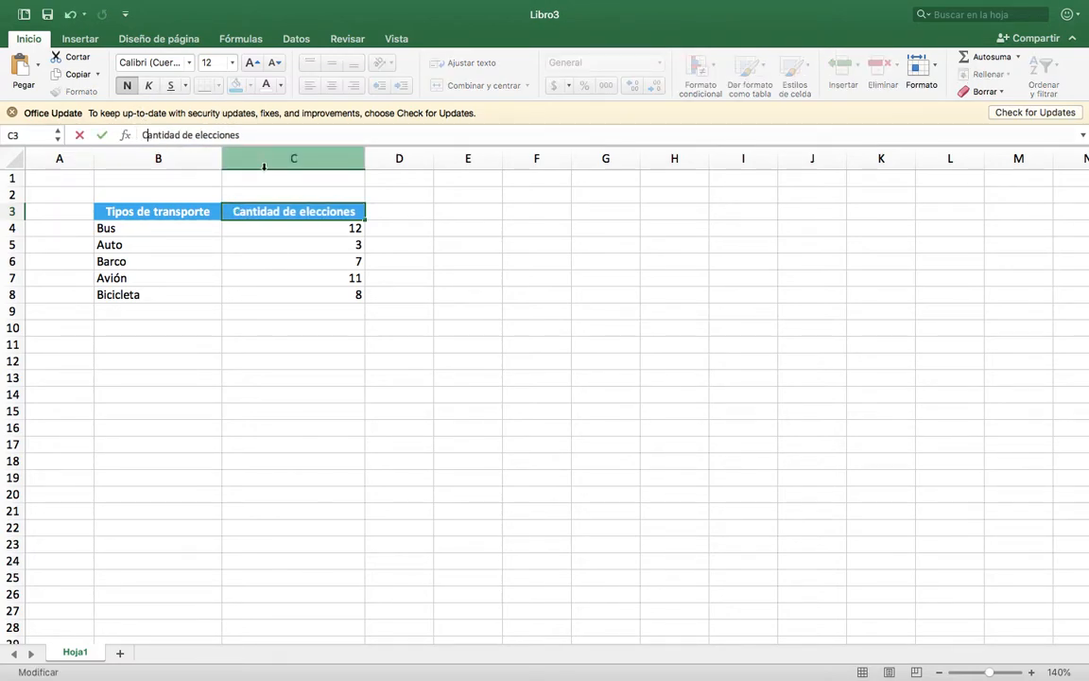
{"action": "key", "text": "Return"}
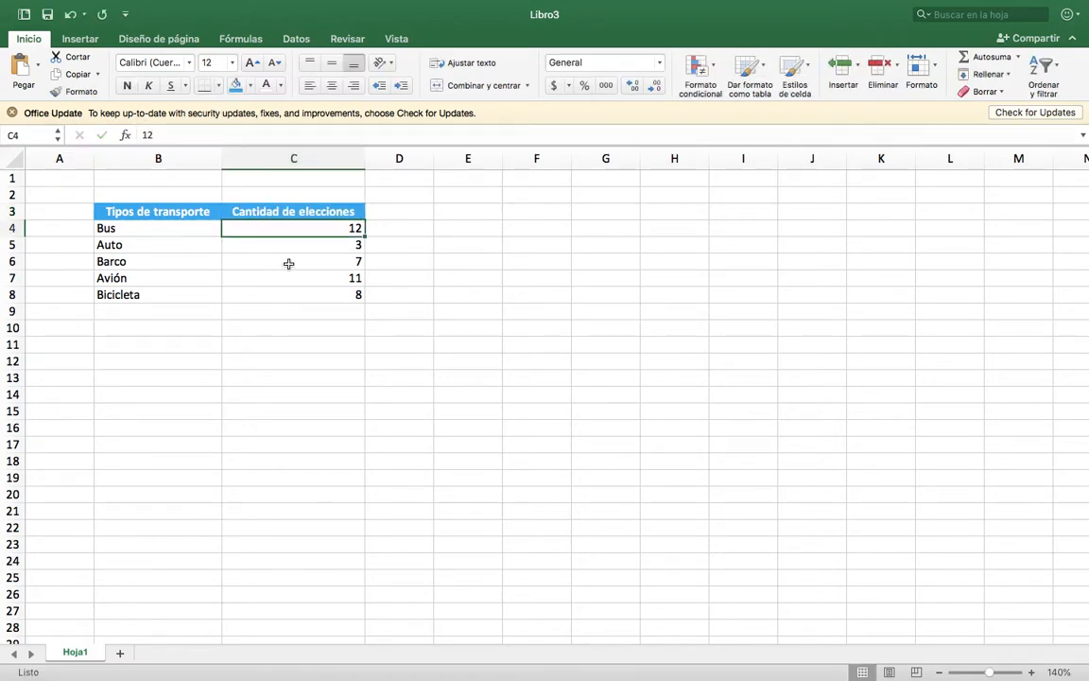
Apply all borders (Todos los bordes) to the whole table in B3:C8.
{"action": "left_click", "coordinate": [197, 232]}
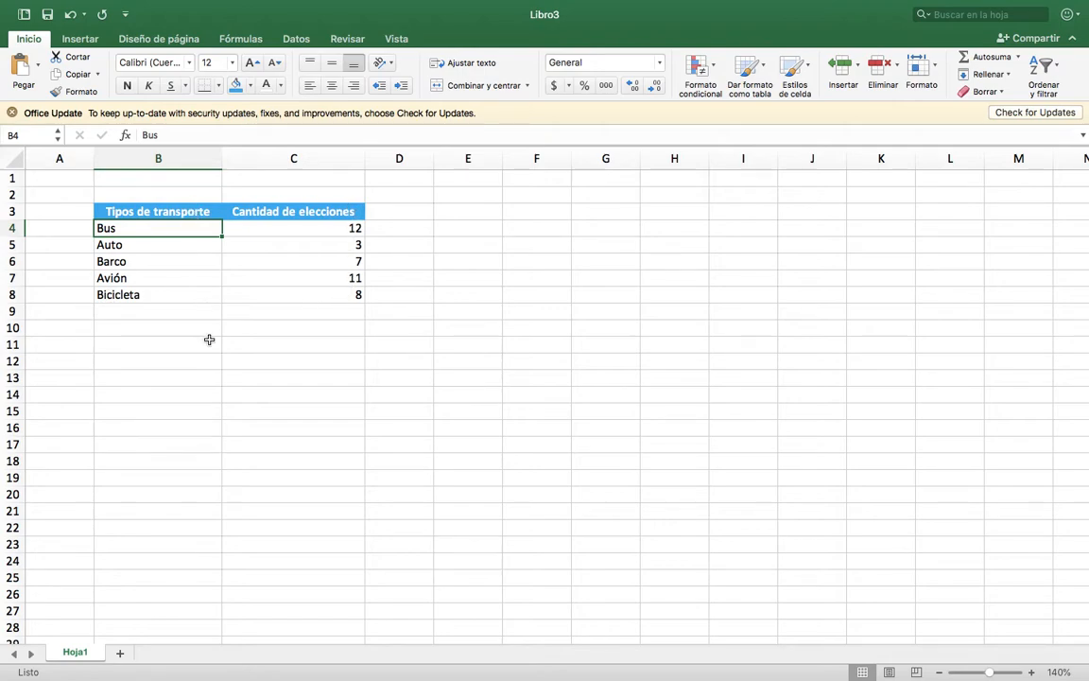
{"action": "left_click", "coordinate": [137, 211]}
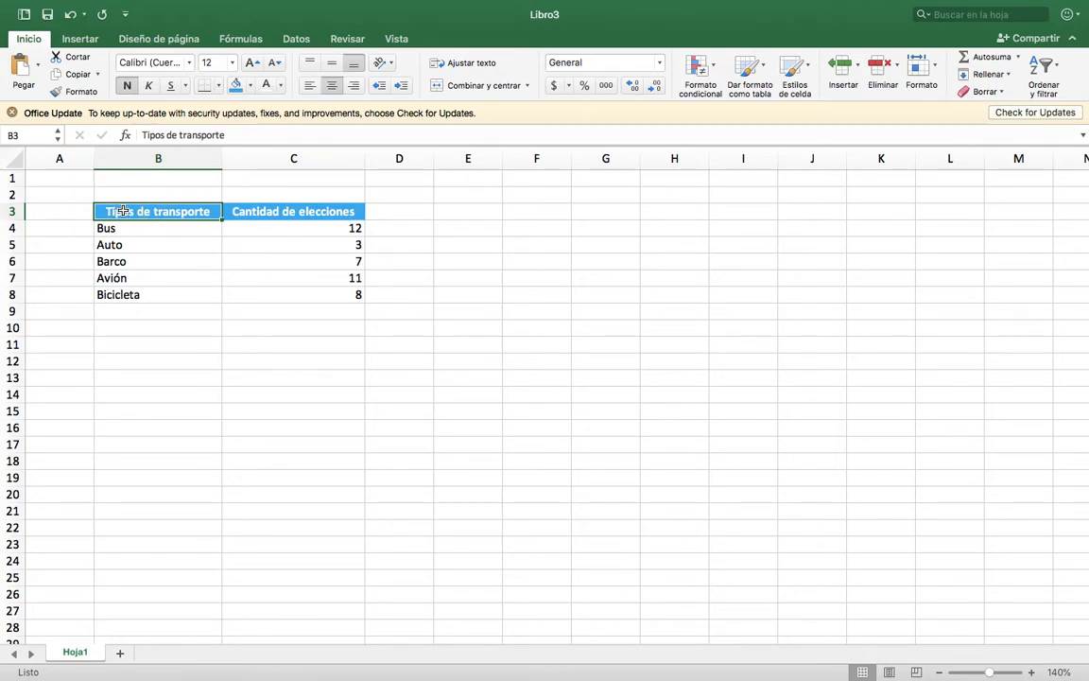
{"action": "left_click_drag", "start_coordinate": [223, 214], "coordinate": [292, 288]}
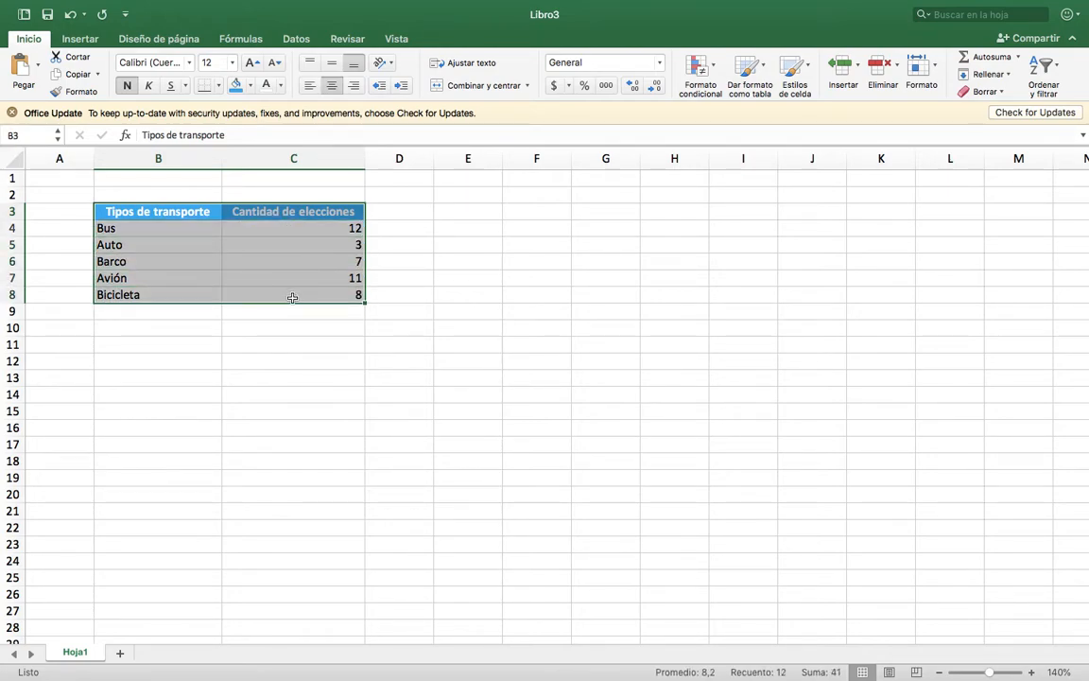
{"action": "left_click", "coordinate": [218, 85]}
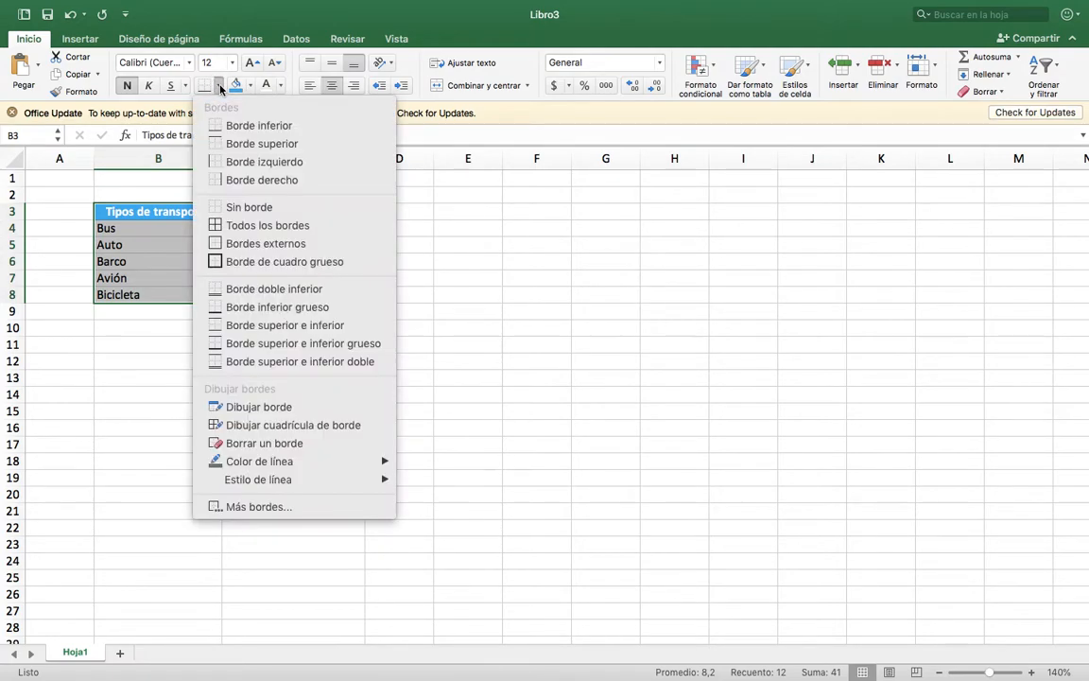
{"action": "left_click", "coordinate": [250, 225]}
{"action": "left_click", "coordinate": [444, 271]}
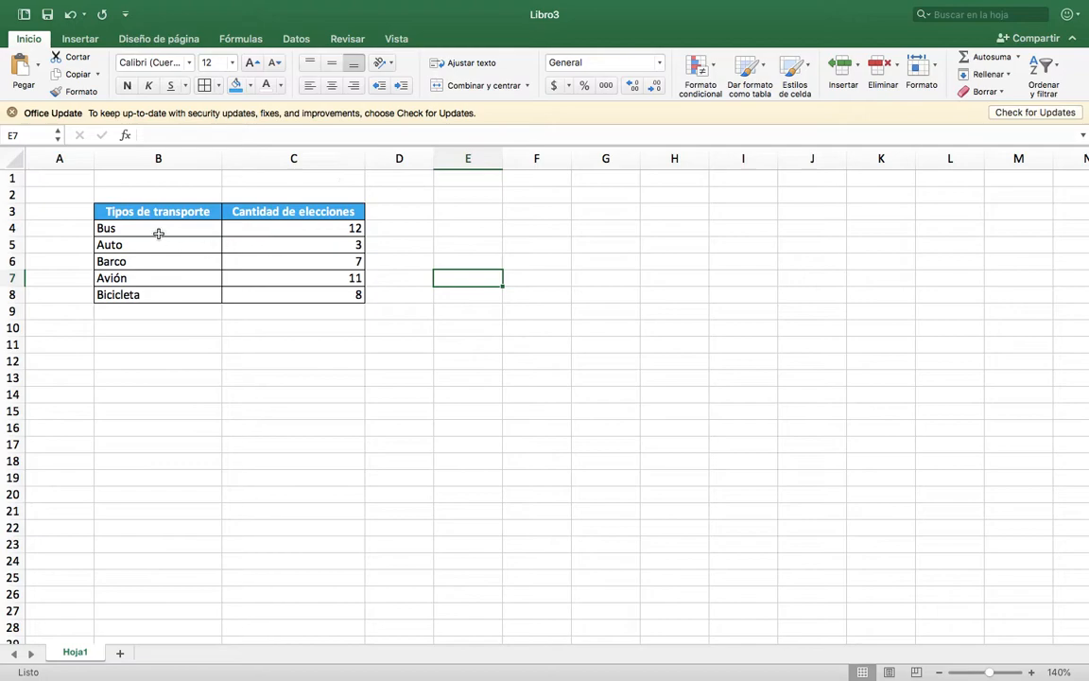
Insert the recommended clustered column chart (Columna agrupada) from the table in B3:C8 and place it beside the table.
{"action": "left_click", "coordinate": [80, 39]}
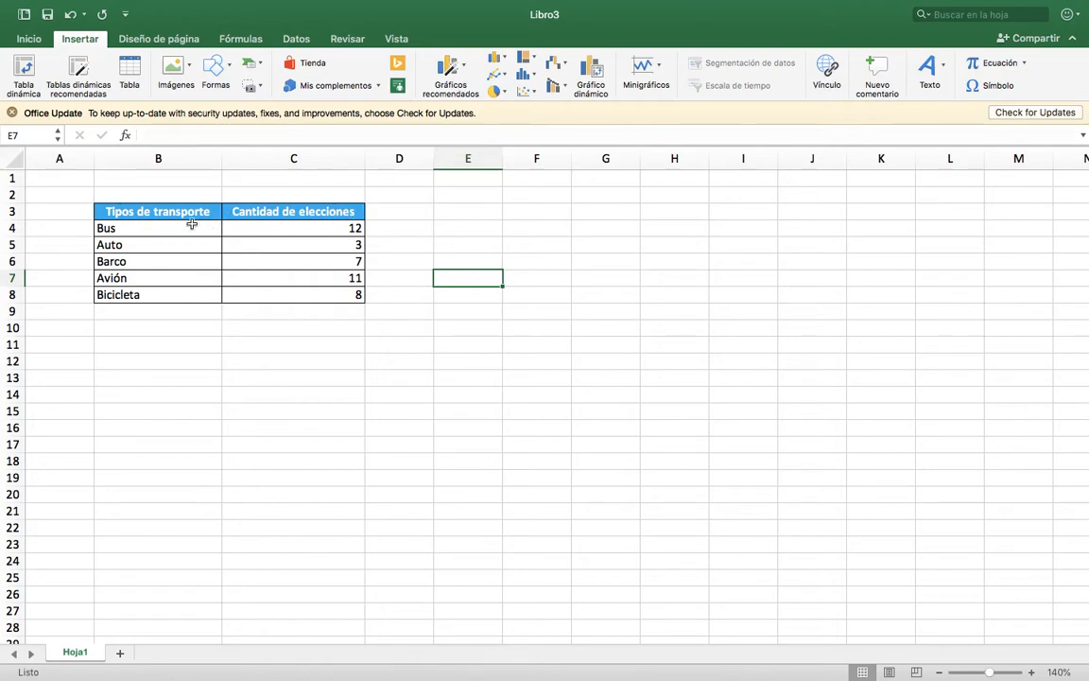
{"action": "left_click", "coordinate": [464, 76]}
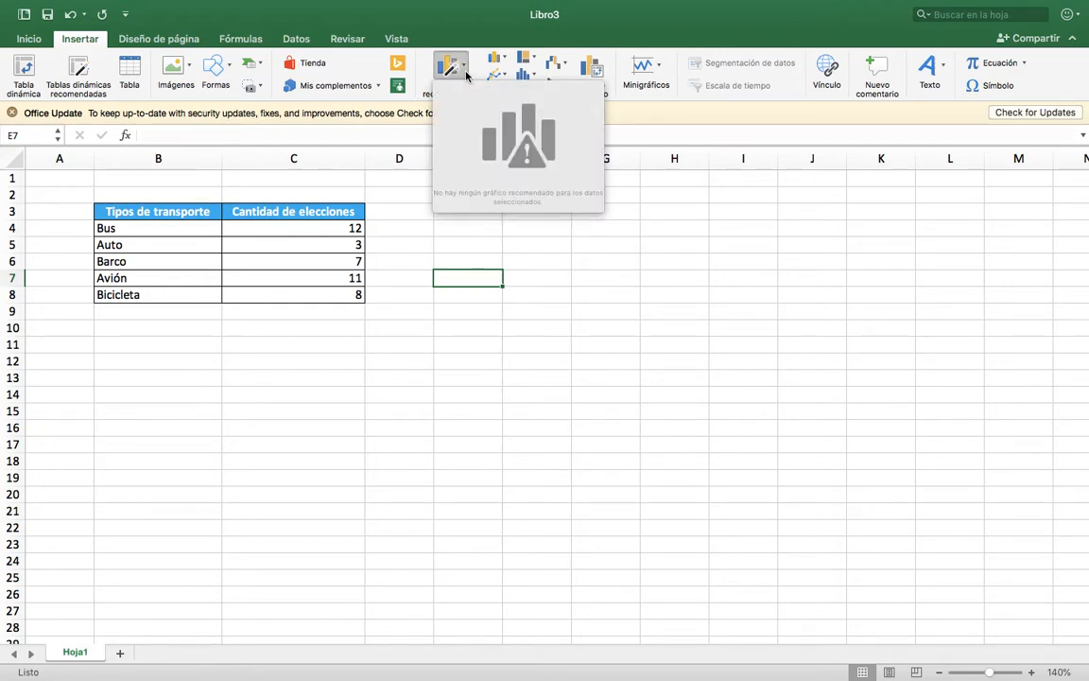
{"action": "left_click", "coordinate": [464, 76]}
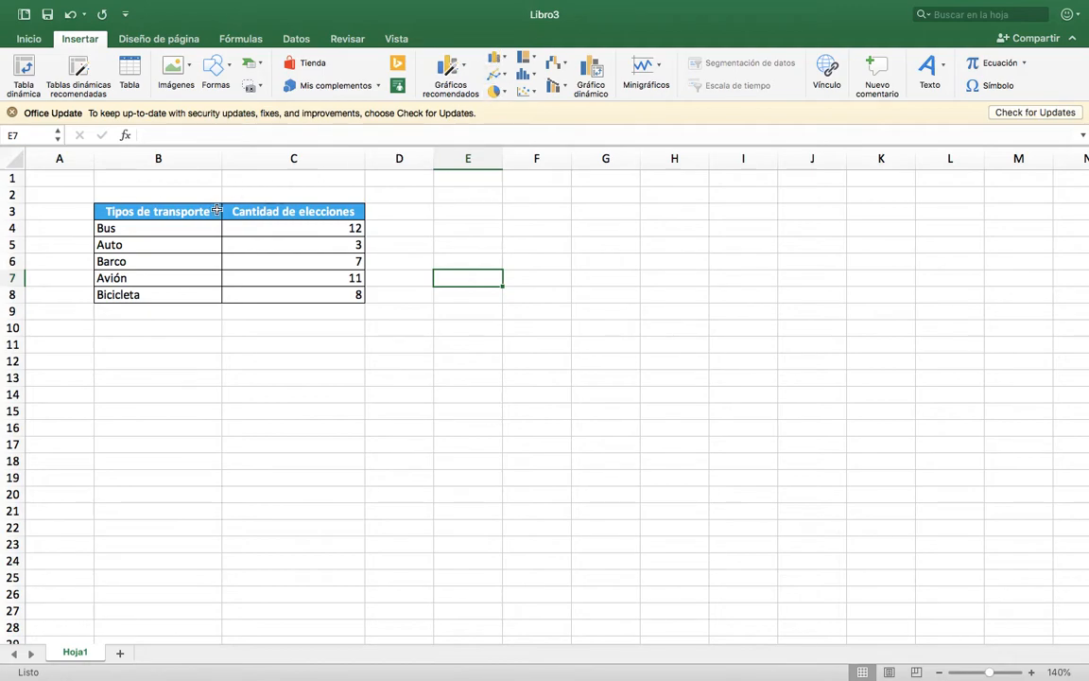
{"action": "left_click_drag", "start_coordinate": [184, 213], "coordinate": [302, 295]}
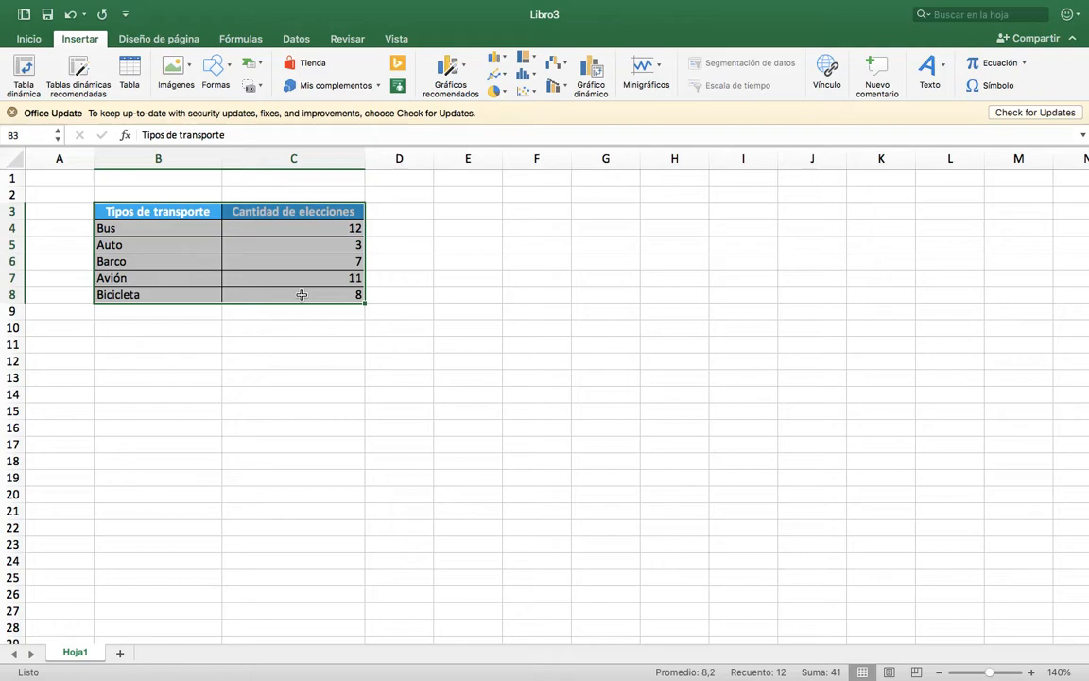
{"action": "left_click", "coordinate": [470, 71]}
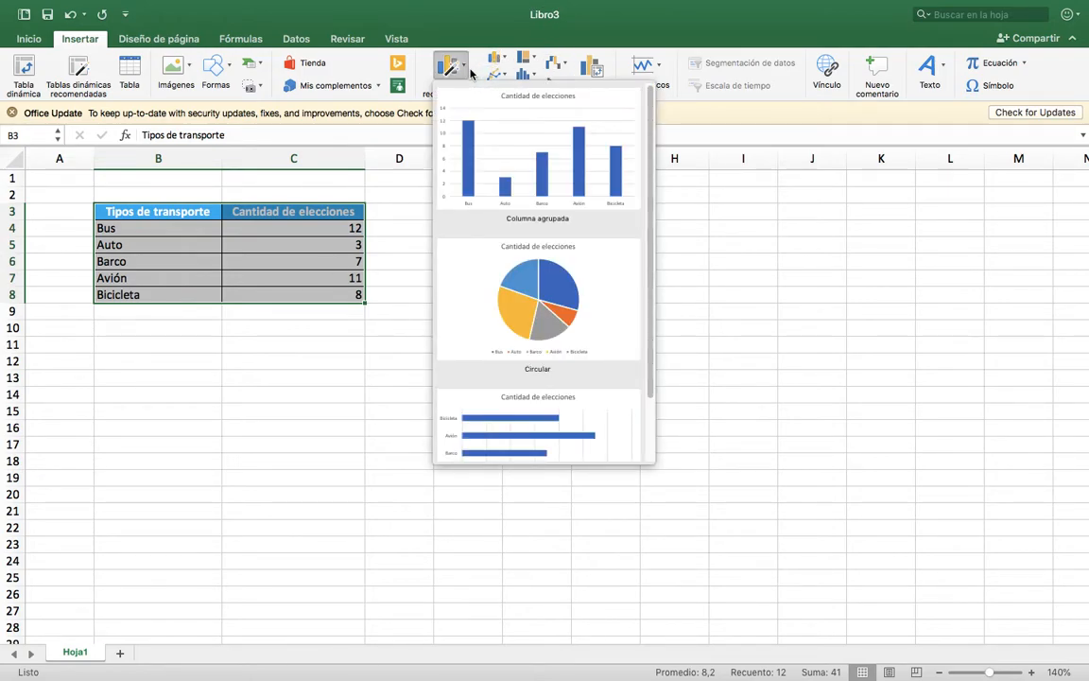
{"action": "scroll", "coordinate": [643, 248], "scroll_direction": "down", "scroll_amount": 2}
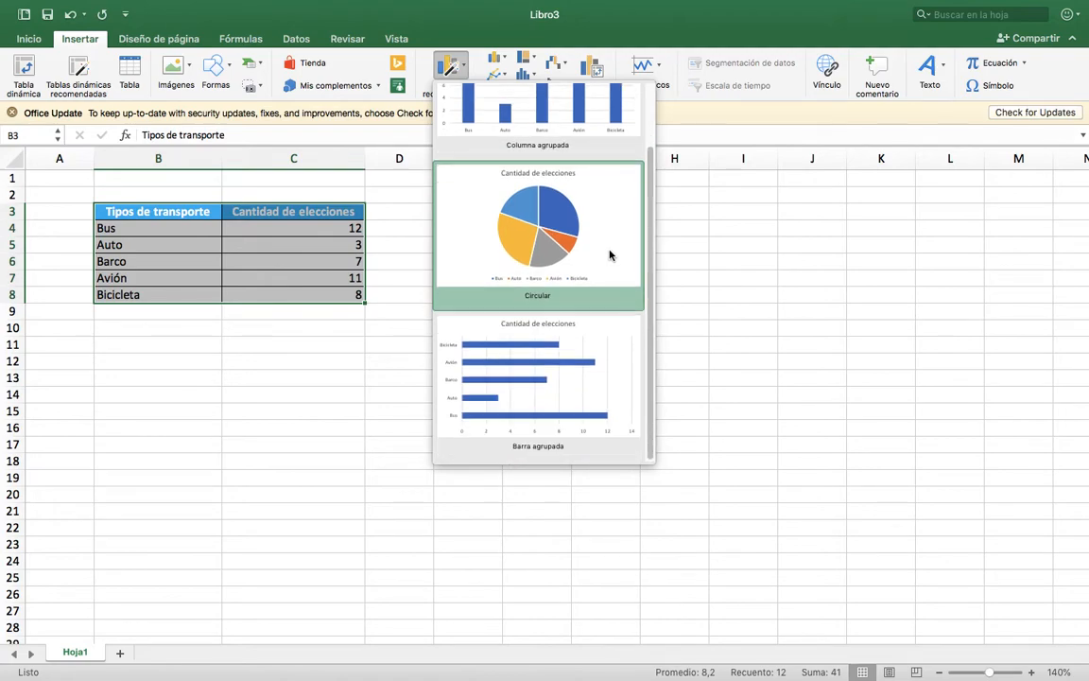
{"action": "scroll", "coordinate": [608, 252], "scroll_direction": "up", "scroll_amount": 2}
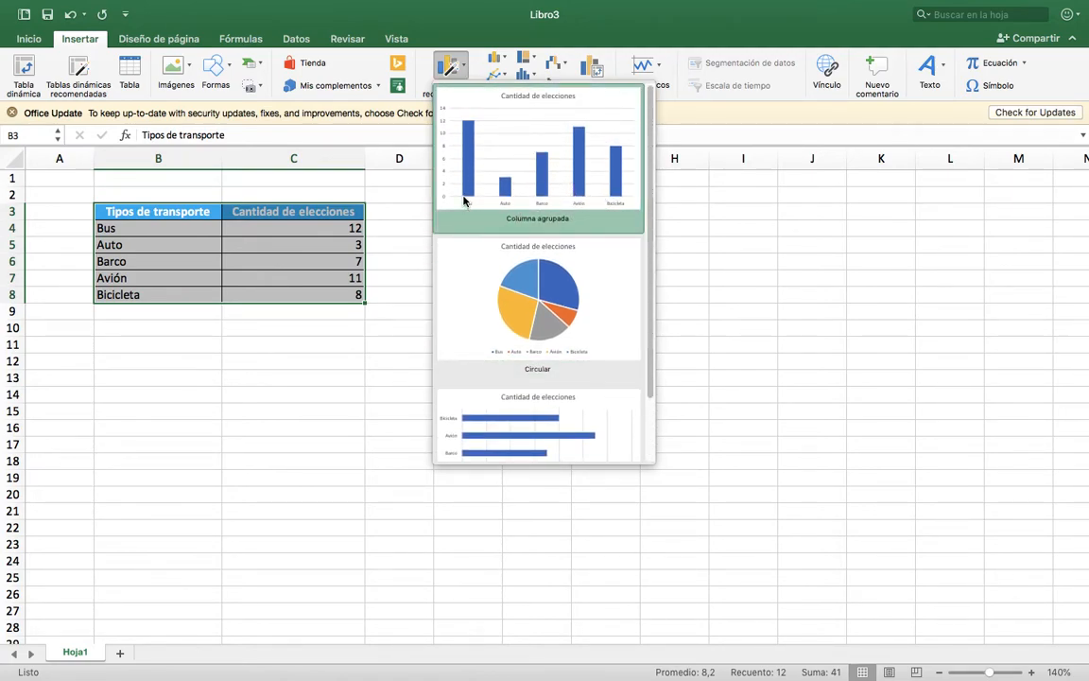
{"action": "left_click", "coordinate": [554, 185]}
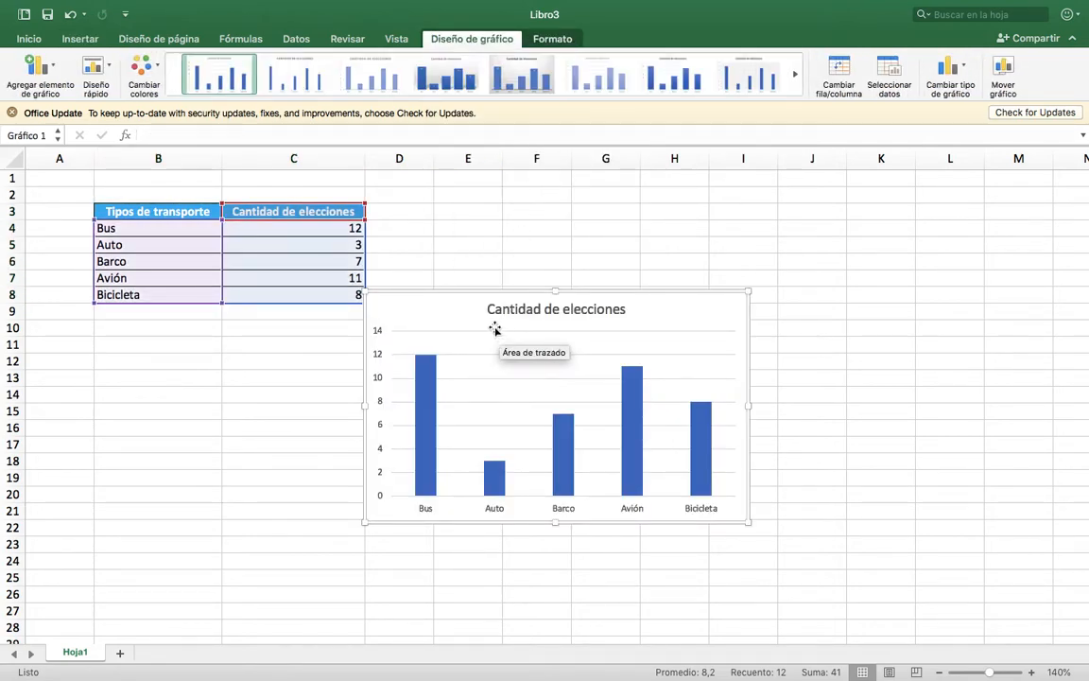
{"action": "left_click_drag", "start_coordinate": [448, 294], "coordinate": [470, 179]}
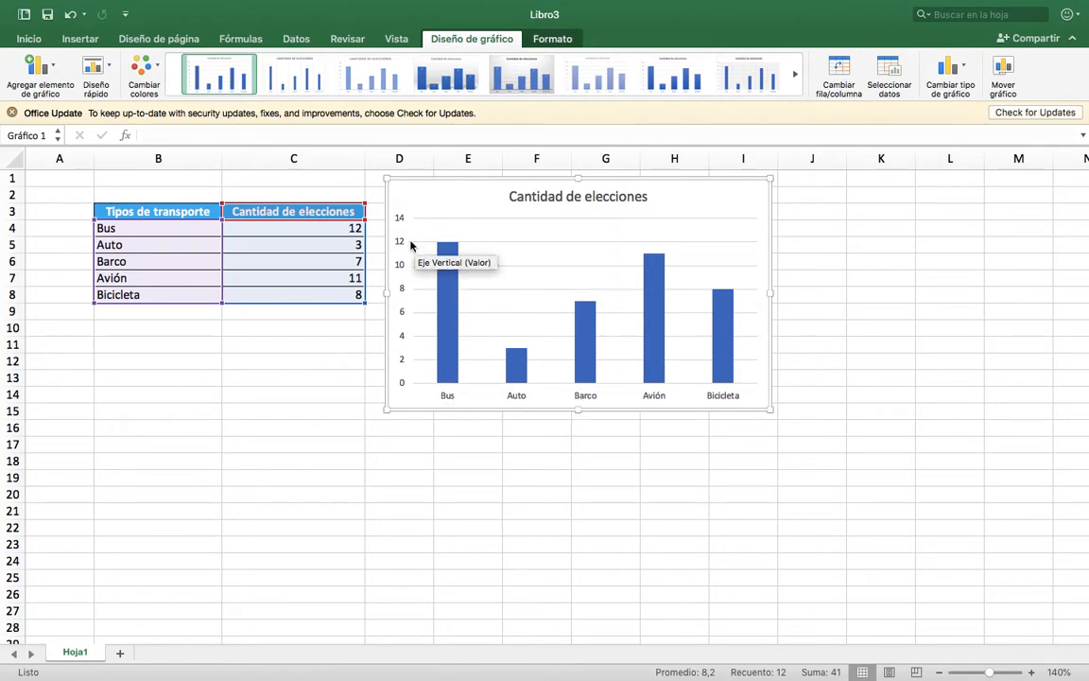
Set the election count for Auto in cell C5 to 6.
{"action": "left_click", "coordinate": [357, 229]}
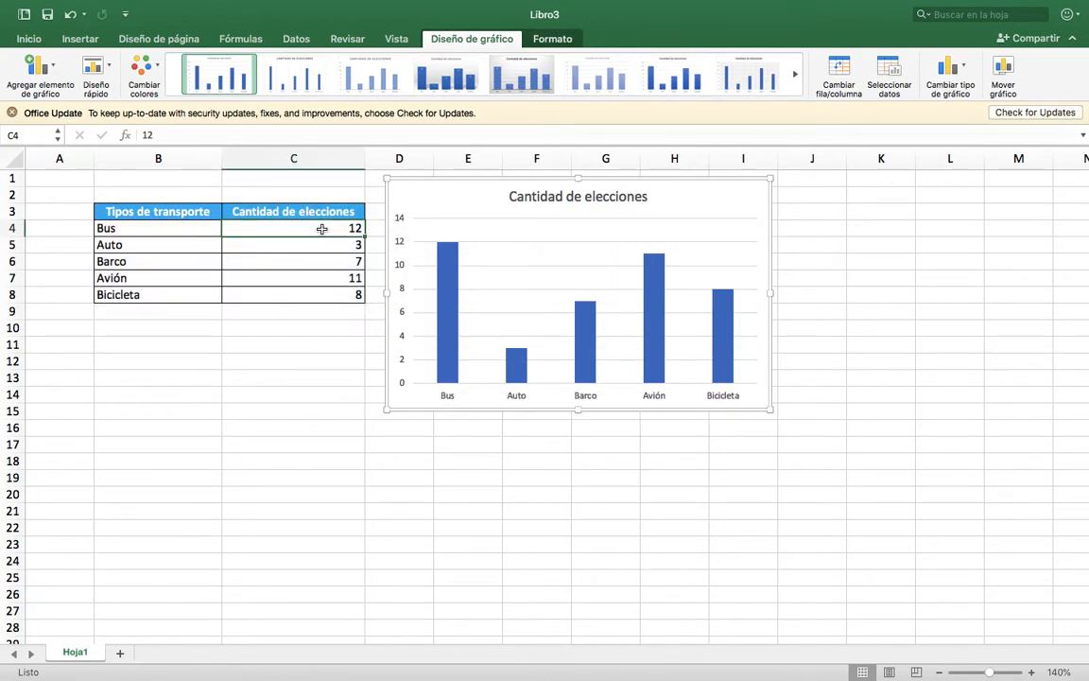
{"action": "left_click", "coordinate": [321, 247]}
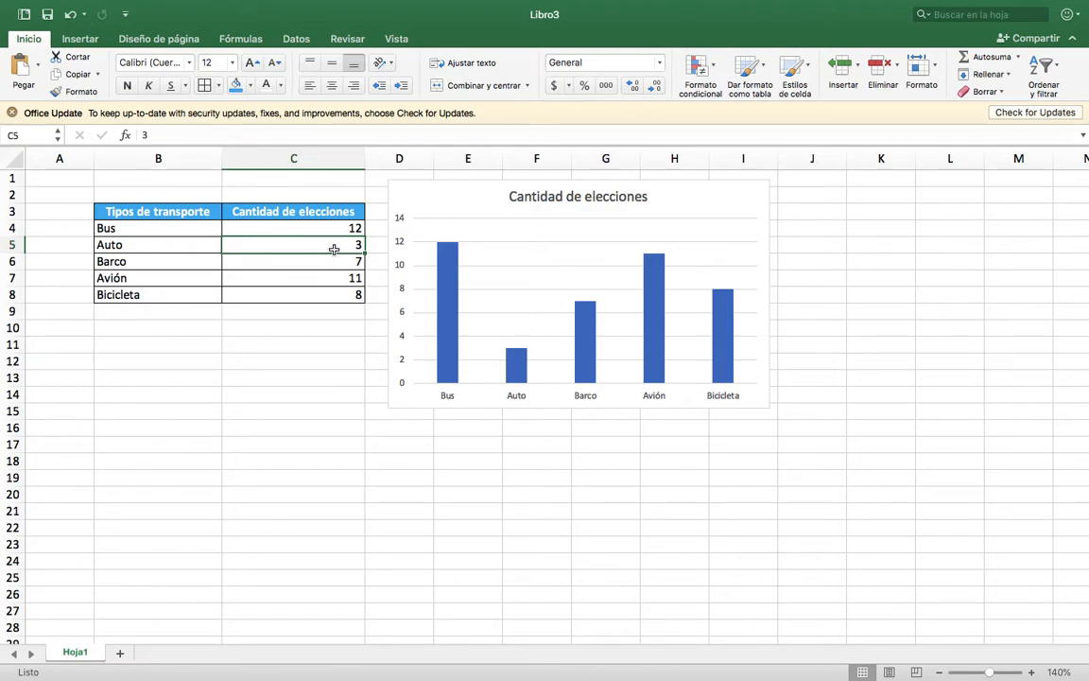
{"action": "type", "text": "6"}
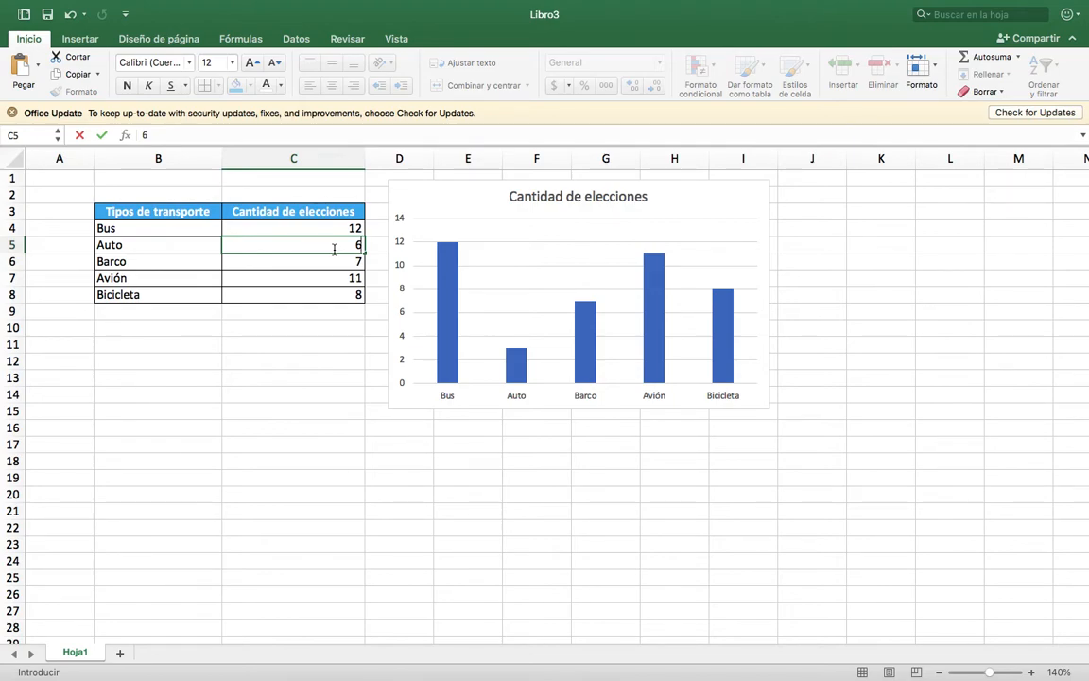
{"action": "key", "text": "Return"}
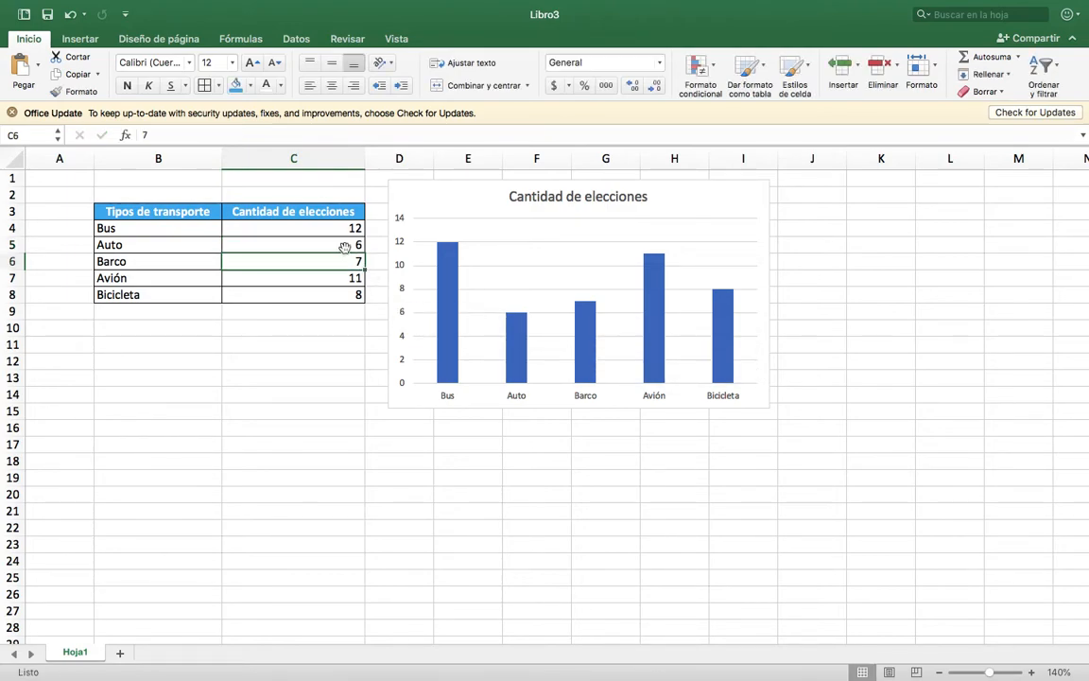
{"action": "left_click", "coordinate": [345, 248]}
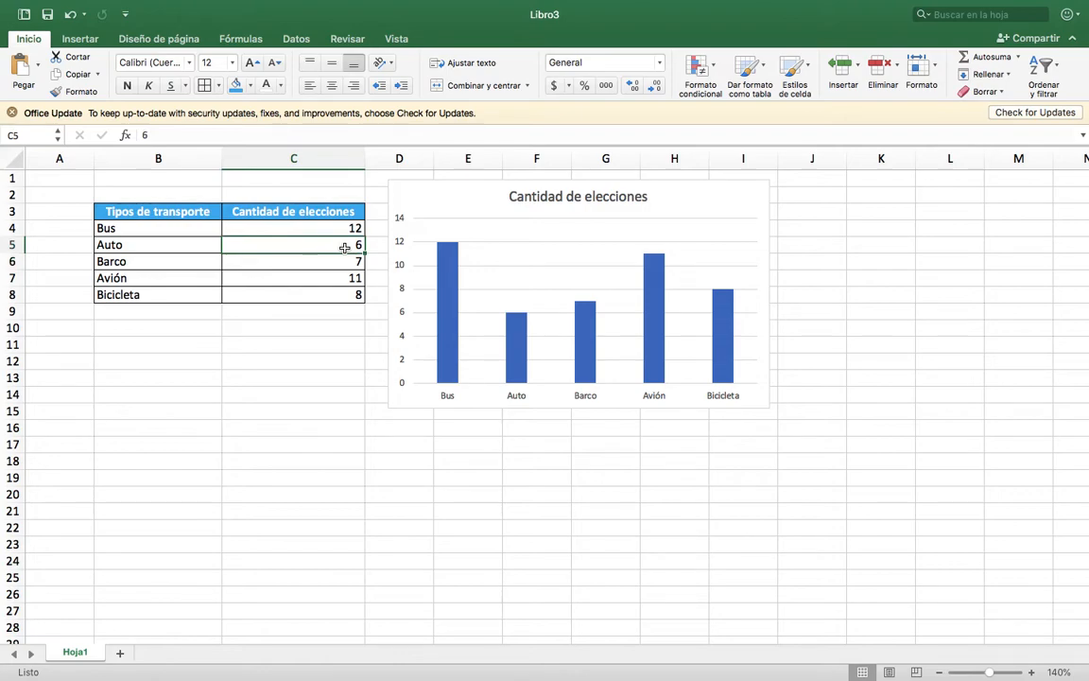
Set the election count for Avión in C7 to 0 and the count for Bus in C4 to 43.
{"action": "left_click", "coordinate": [340, 278]}
{"action": "type", "text": "0"}
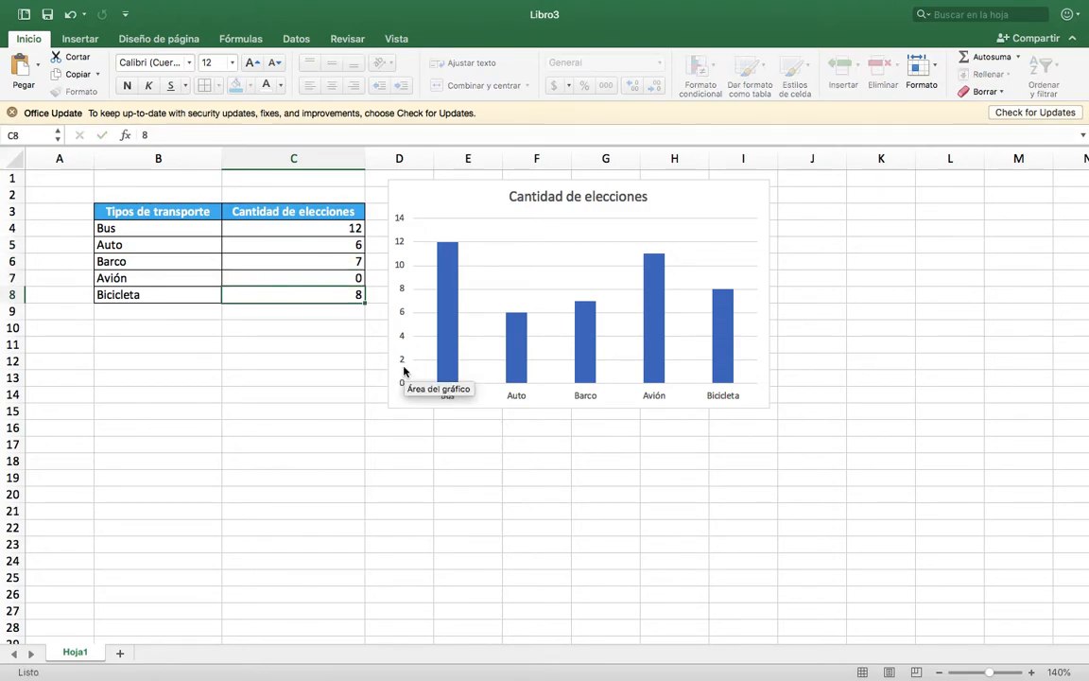
{"action": "key", "text": "Return"}
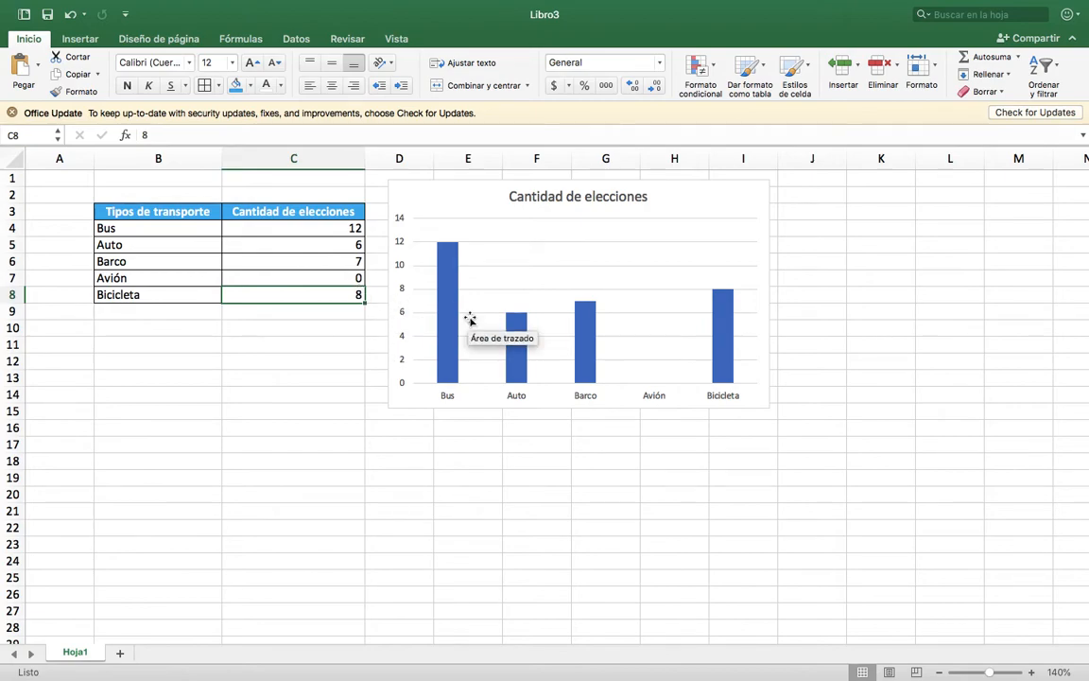
{"action": "left_click", "coordinate": [358, 230]}
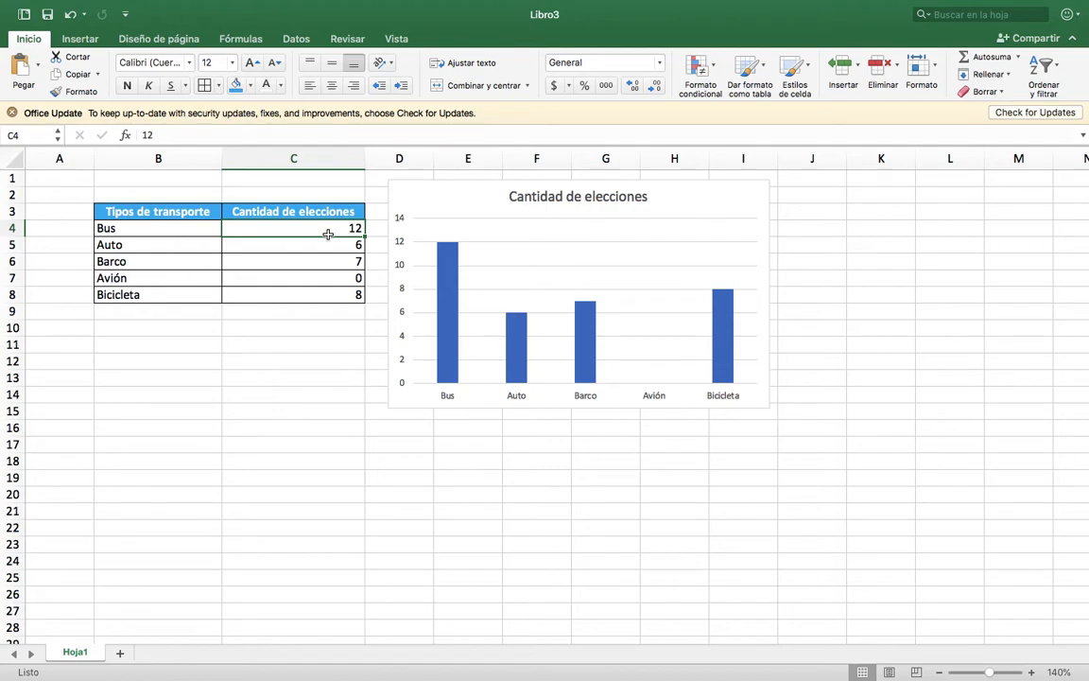
{"action": "type", "text": "43"}
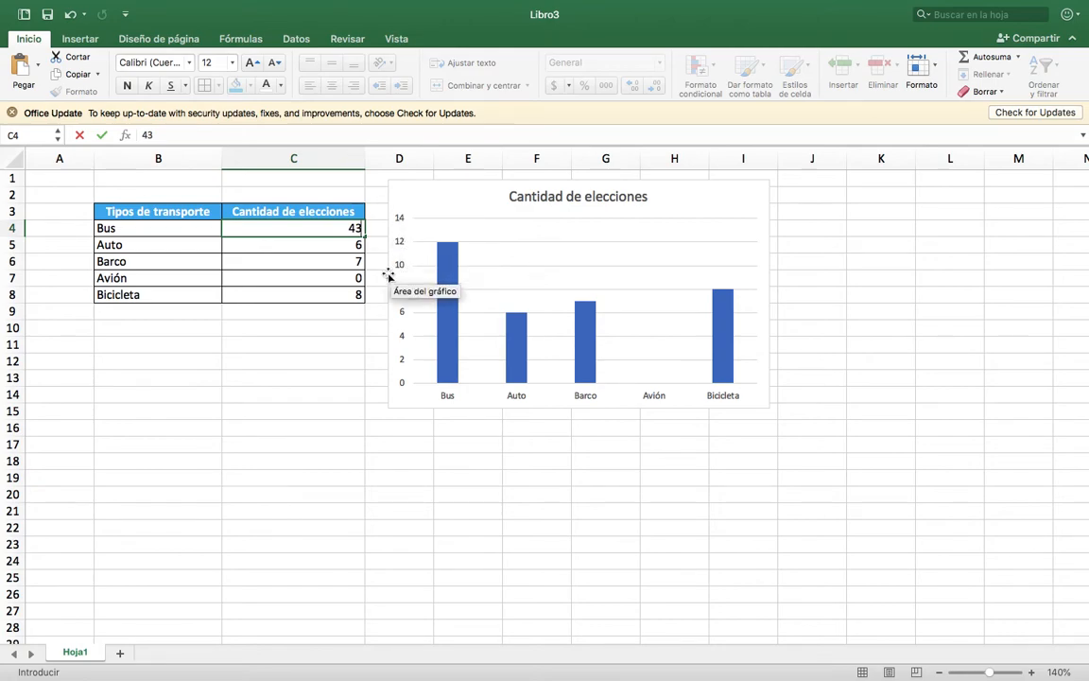
{"action": "key", "text": "Return"}
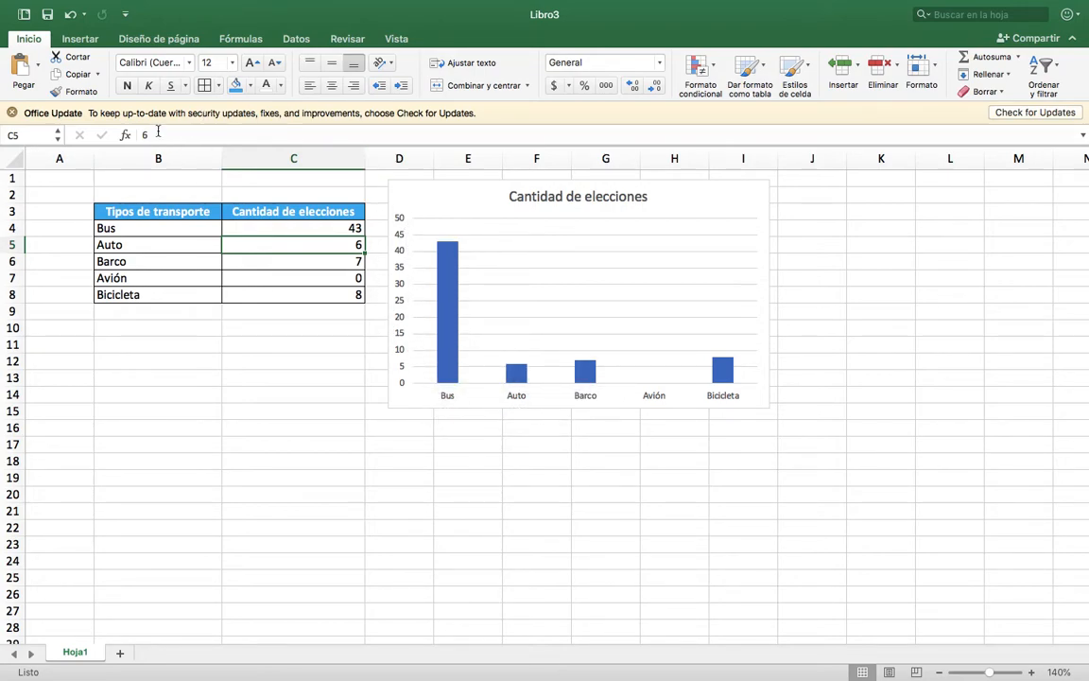
Try out the chart styles from Estilo 2 on in order, leaving the column chart with Estilo 7.
{"action": "left_click", "coordinate": [724, 196]}
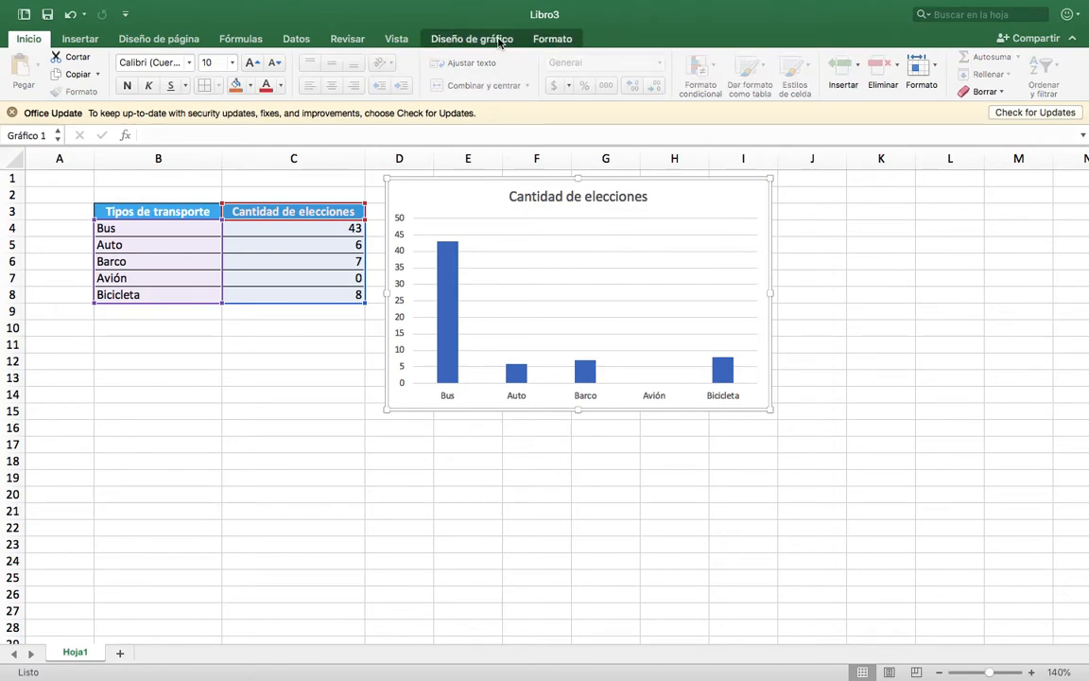
{"action": "left_click", "coordinate": [452, 39]}
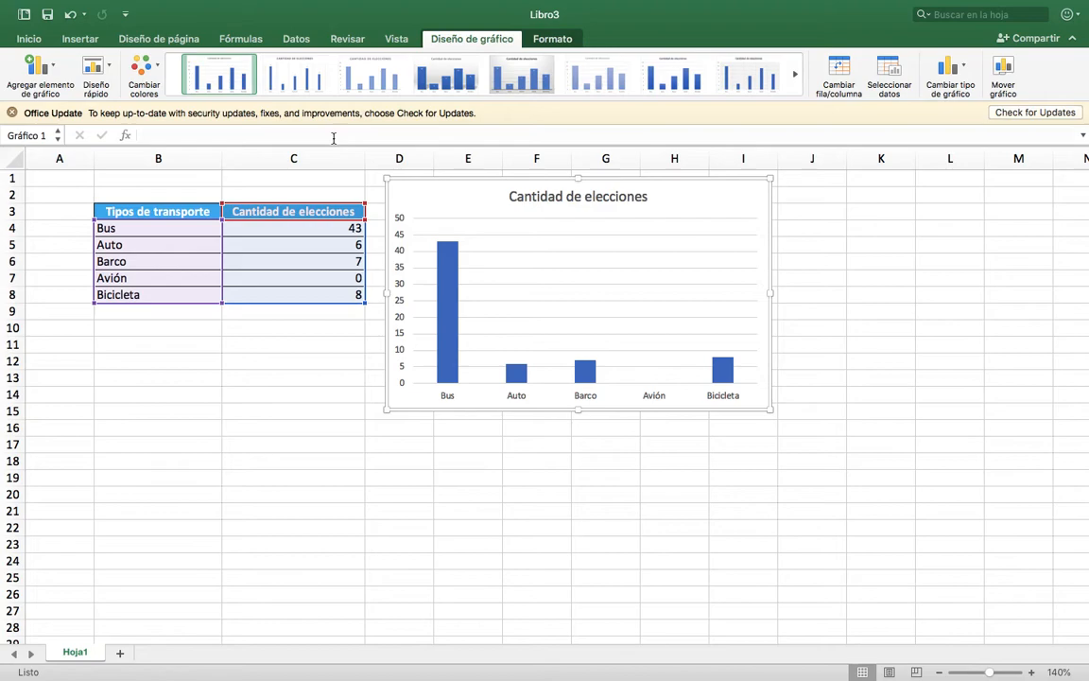
{"action": "left_click", "coordinate": [279, 83]}
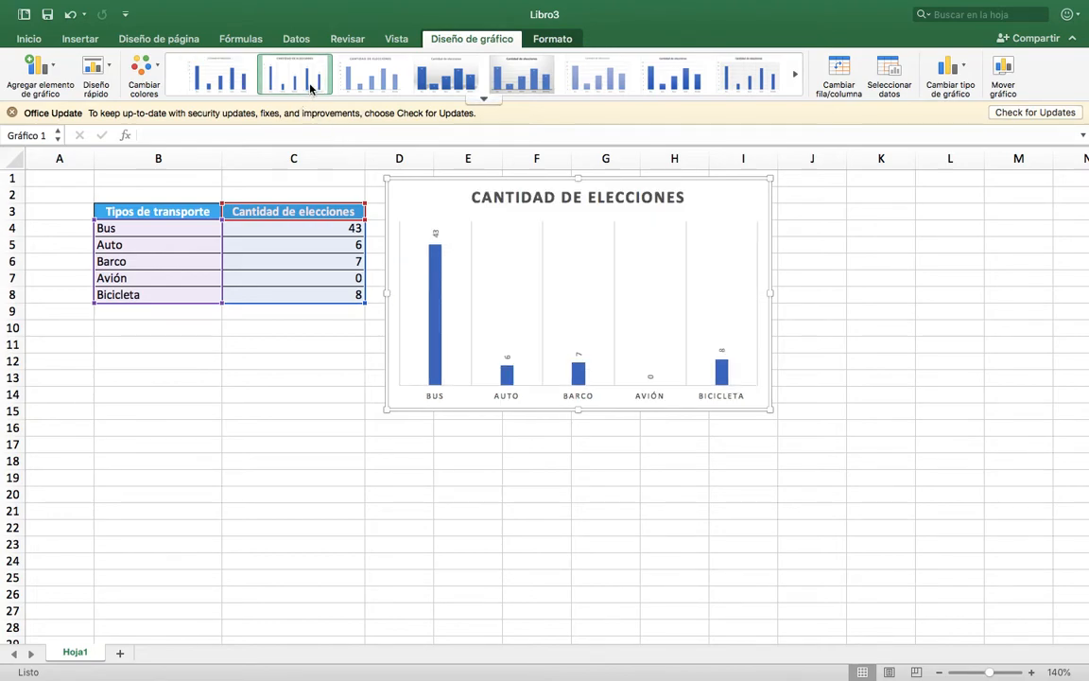
{"action": "left_click", "coordinate": [362, 86]}
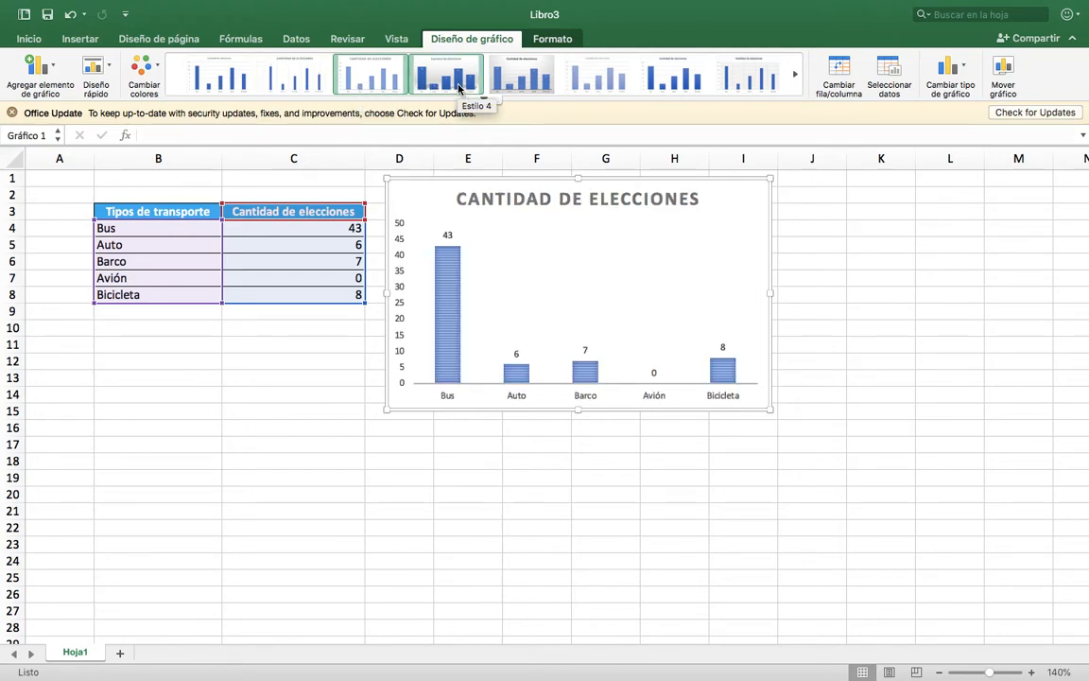
{"action": "left_click", "coordinate": [459, 88]}
{"action": "left_click", "coordinate": [515, 86]}
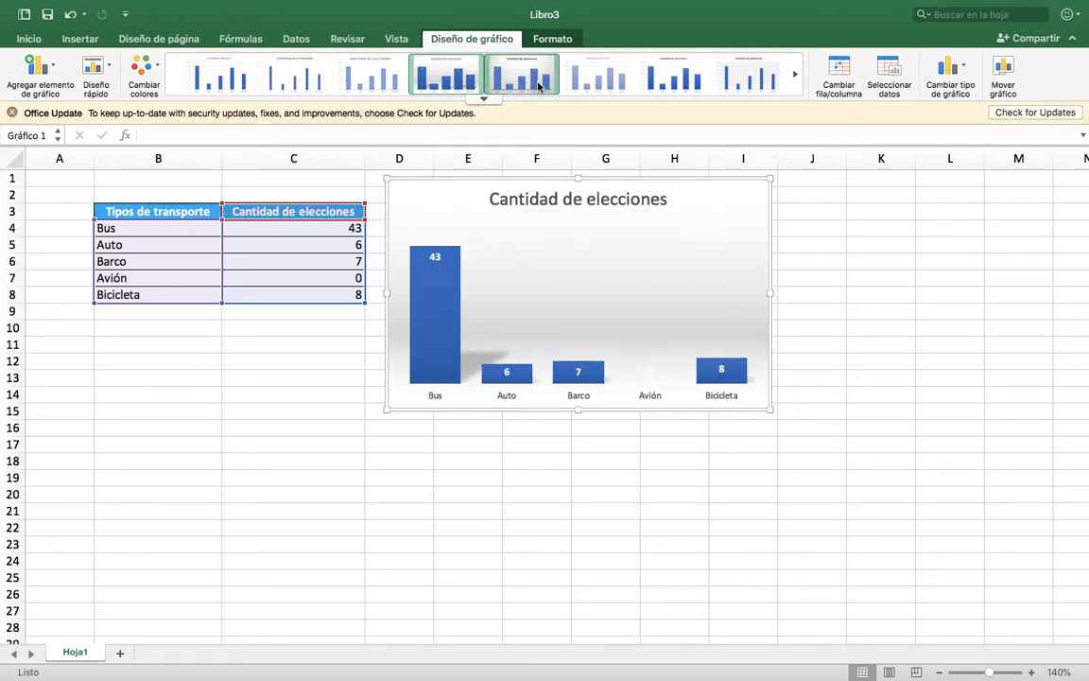
{"action": "left_click", "coordinate": [609, 83]}
{"action": "left_click", "coordinate": [675, 85]}
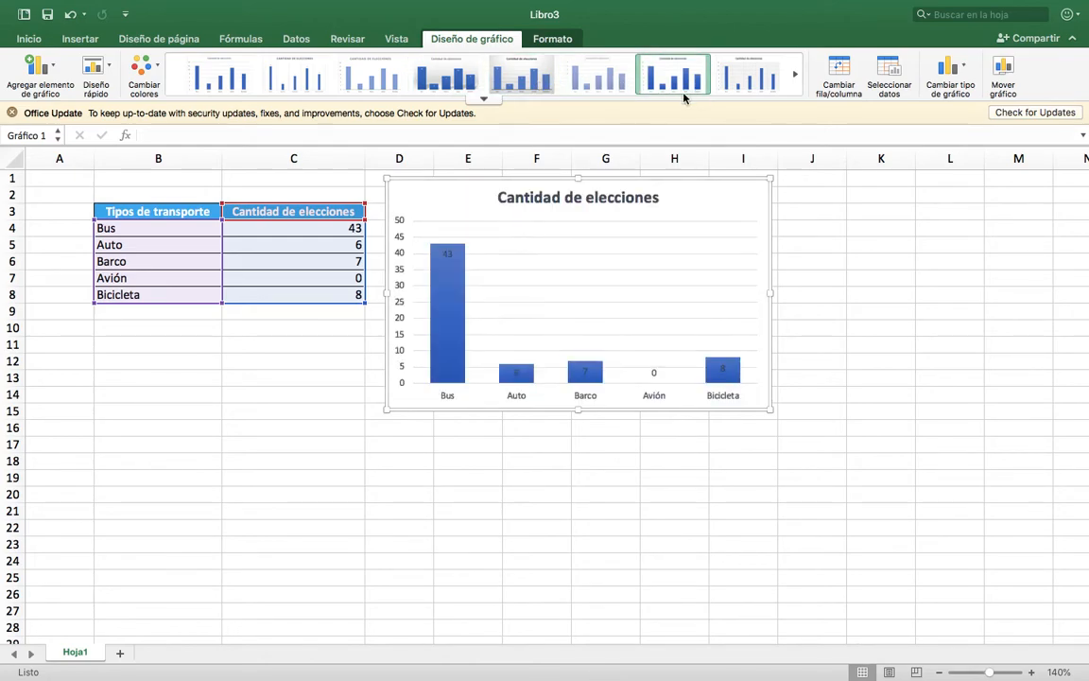
Try other chart styles on the column chart, including Estilo 4, and leave it with the plain Estilo 1.
{"action": "left_click", "coordinate": [484, 99]}
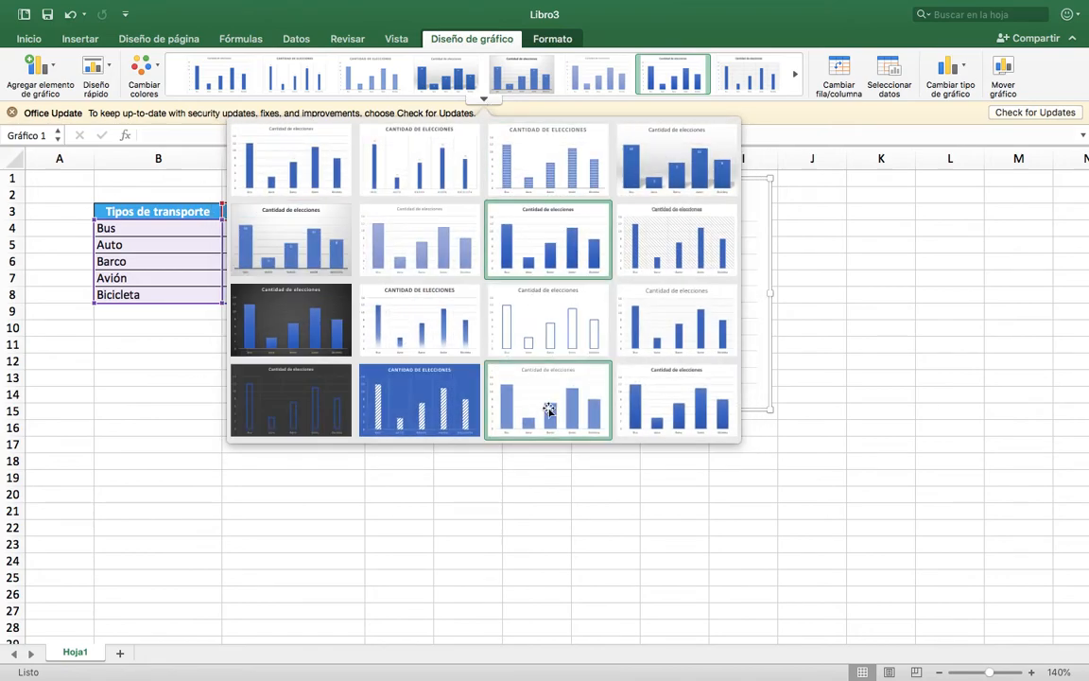
{"action": "left_click", "coordinate": [665, 416]}
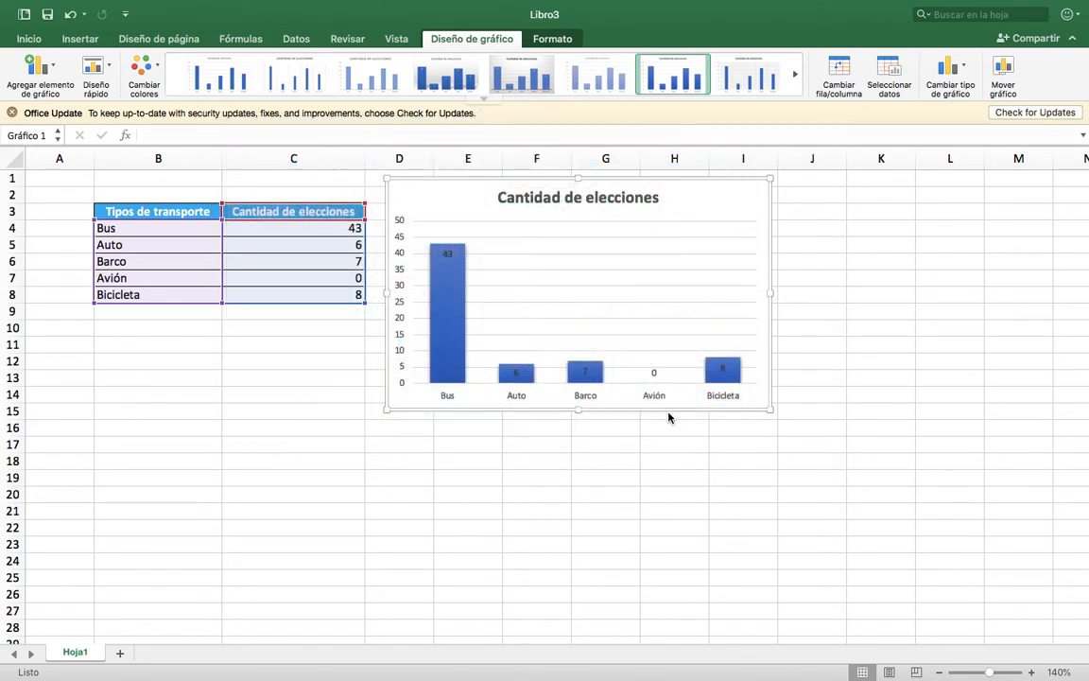
{"action": "left_click", "coordinate": [537, 86]}
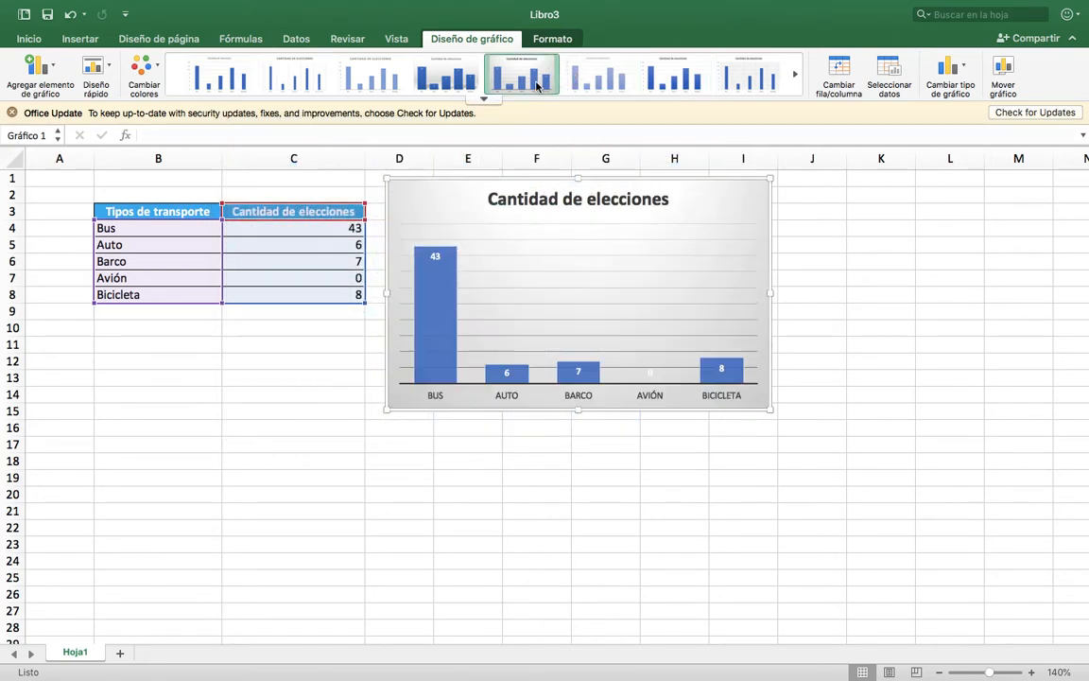
{"action": "left_click", "coordinate": [211, 87]}
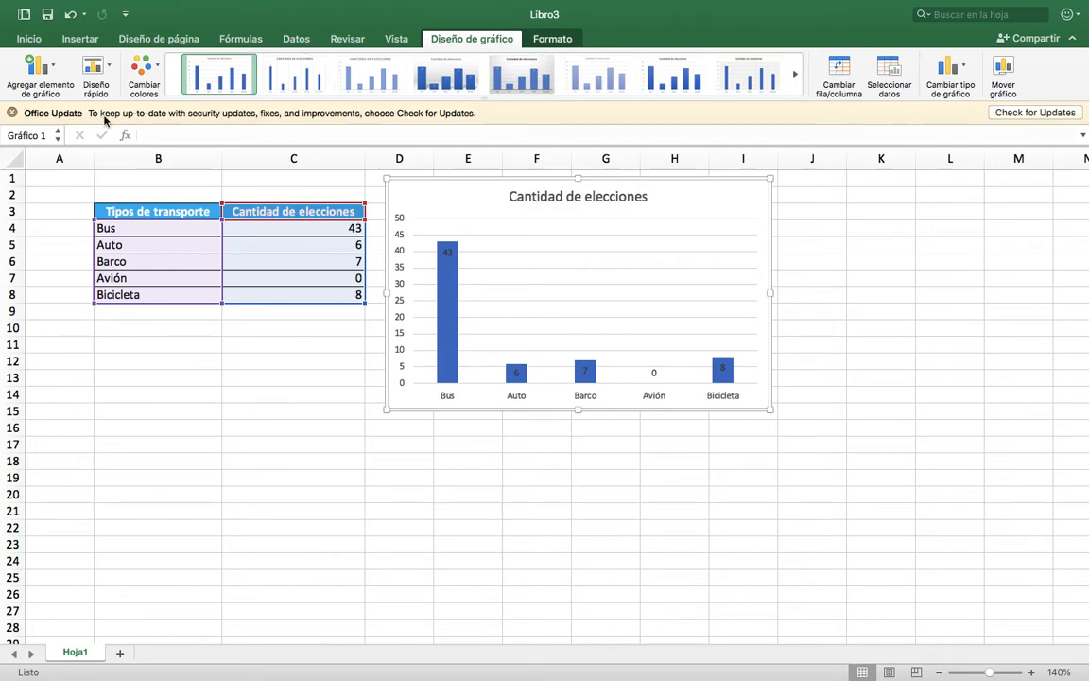
Try out the Multicolor palettes on the column chart, leaving it with the fourth palette, which starts with green.
{"action": "left_click", "coordinate": [157, 70]}
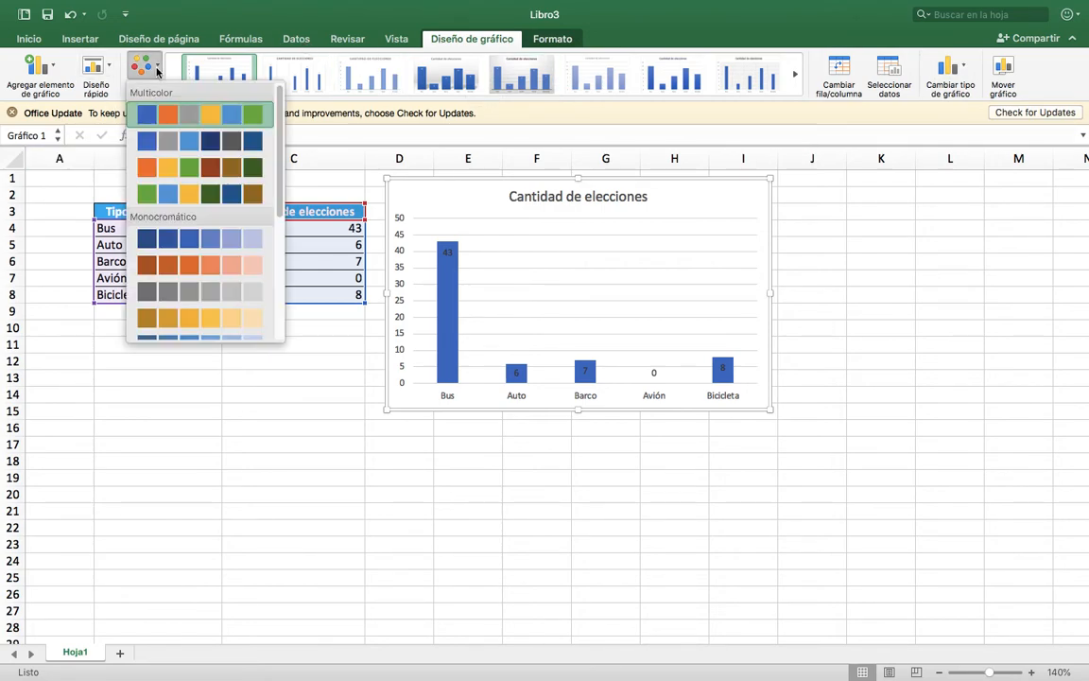
{"action": "left_click", "coordinate": [200, 170]}
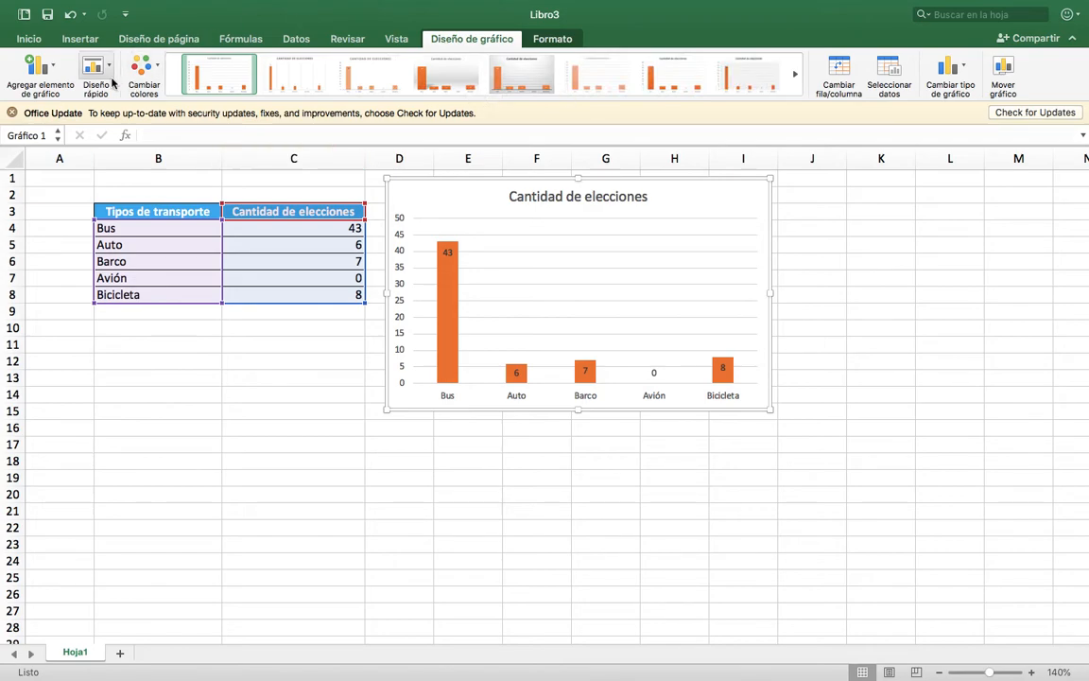
{"action": "left_click", "coordinate": [145, 70]}
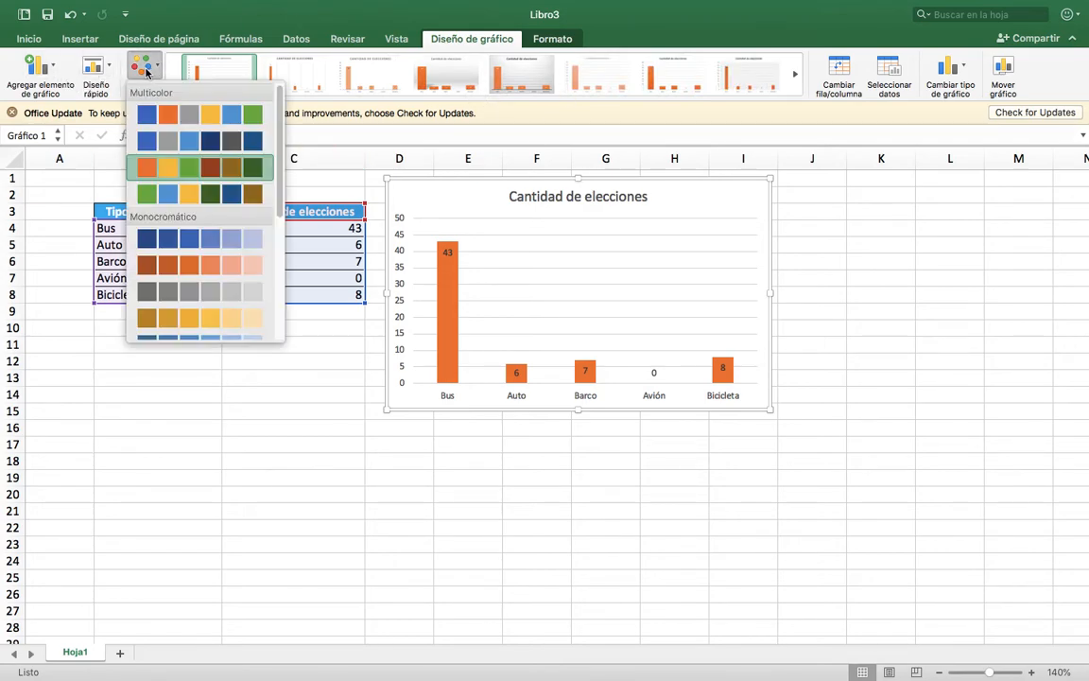
{"action": "left_click", "coordinate": [210, 192]}
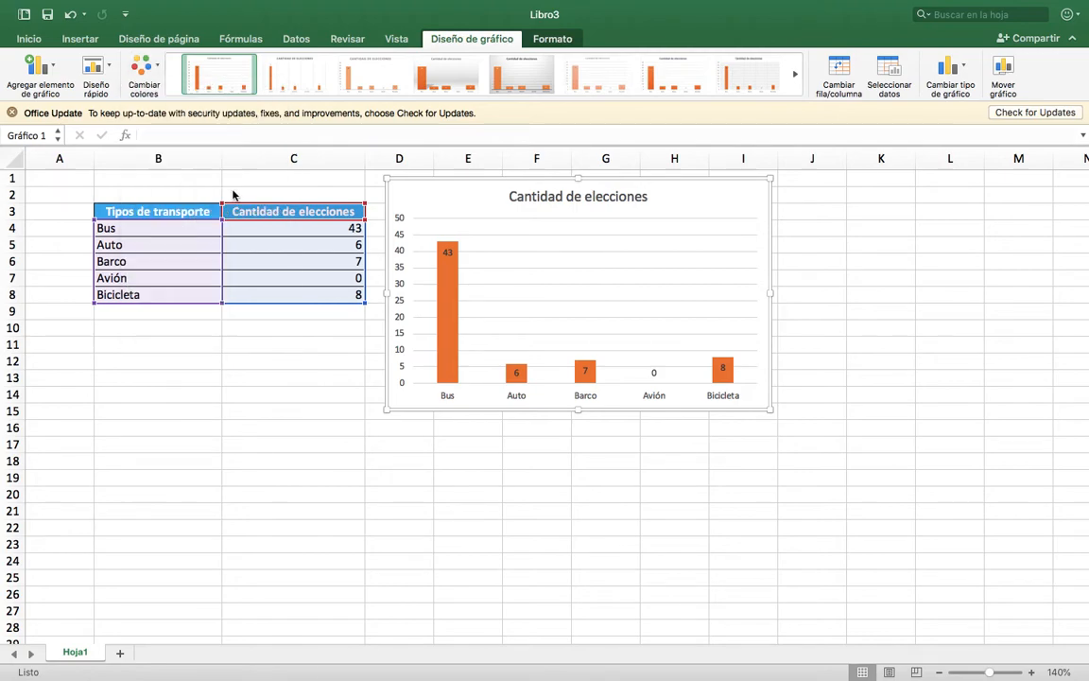
{"action": "left_click", "coordinate": [146, 68]}
{"action": "left_click", "coordinate": [174, 114]}
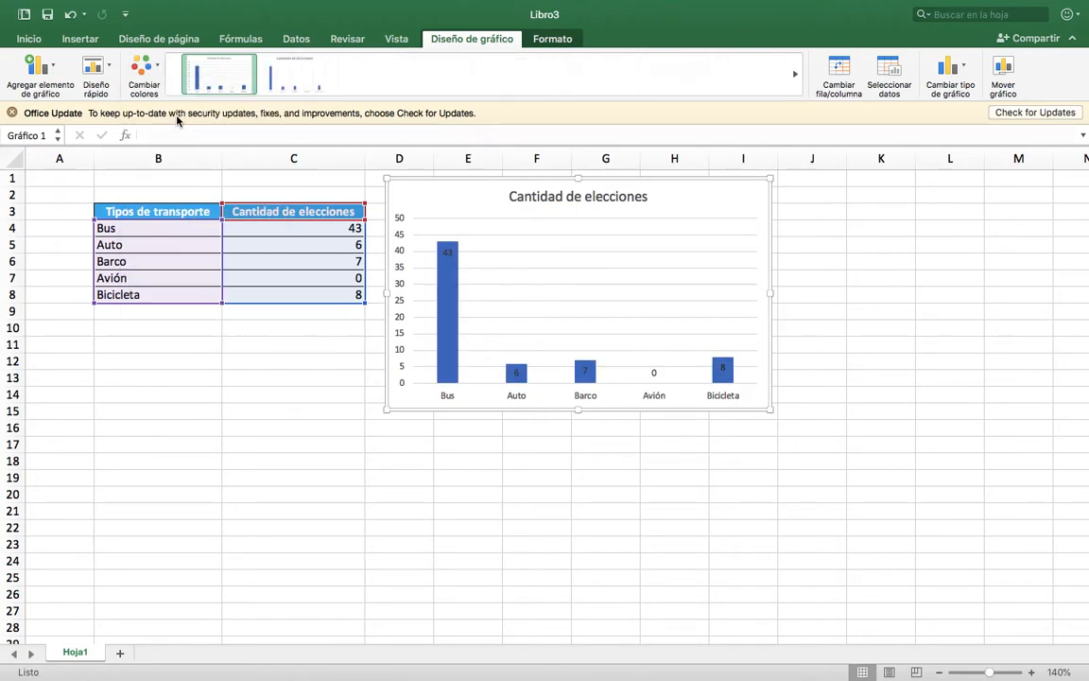
{"action": "left_click", "coordinate": [156, 63]}
{"action": "left_click", "coordinate": [182, 145]}
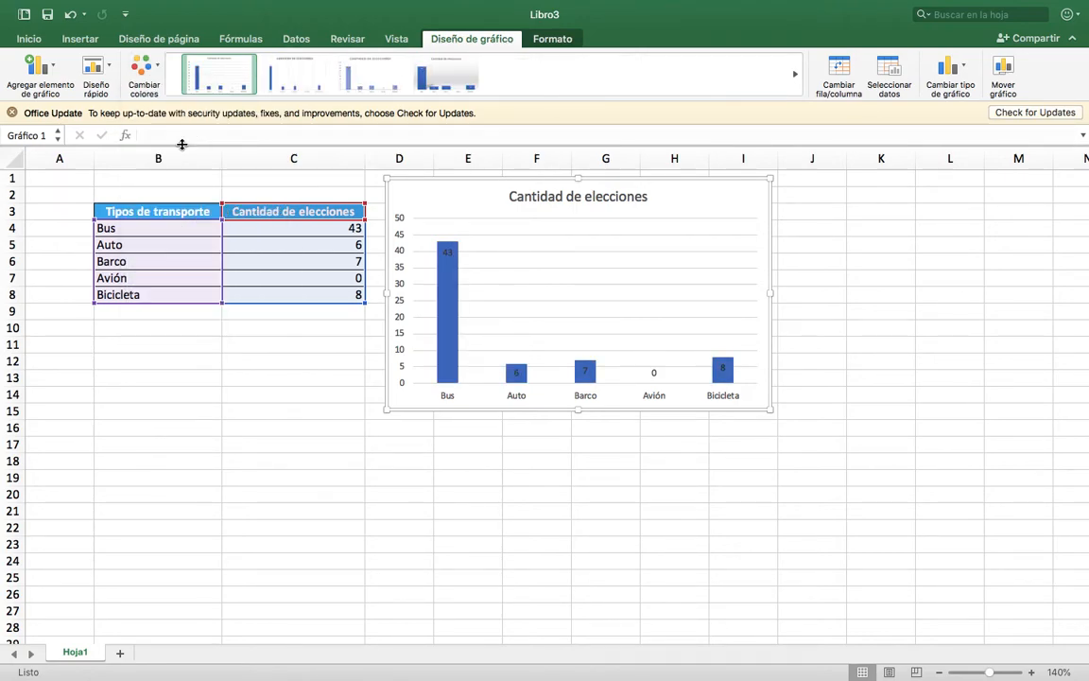
{"action": "left_click", "coordinate": [138, 83]}
{"action": "left_click", "coordinate": [184, 189]}
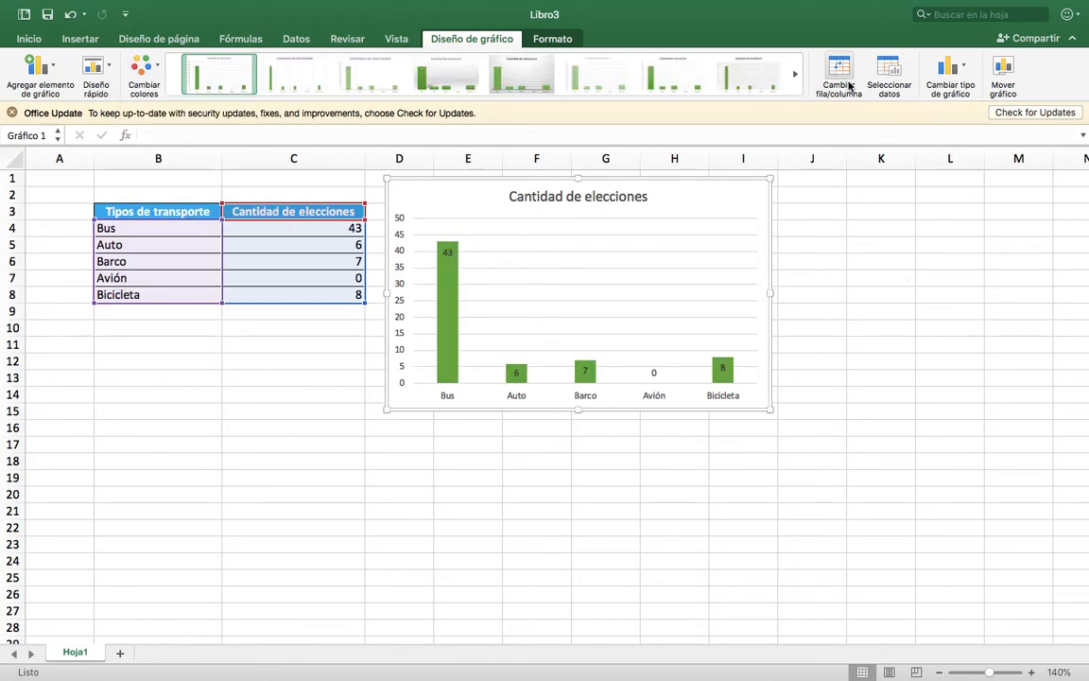
Change the column chart to a 2D pie chart (Circular).
{"action": "left_click", "coordinate": [966, 81]}
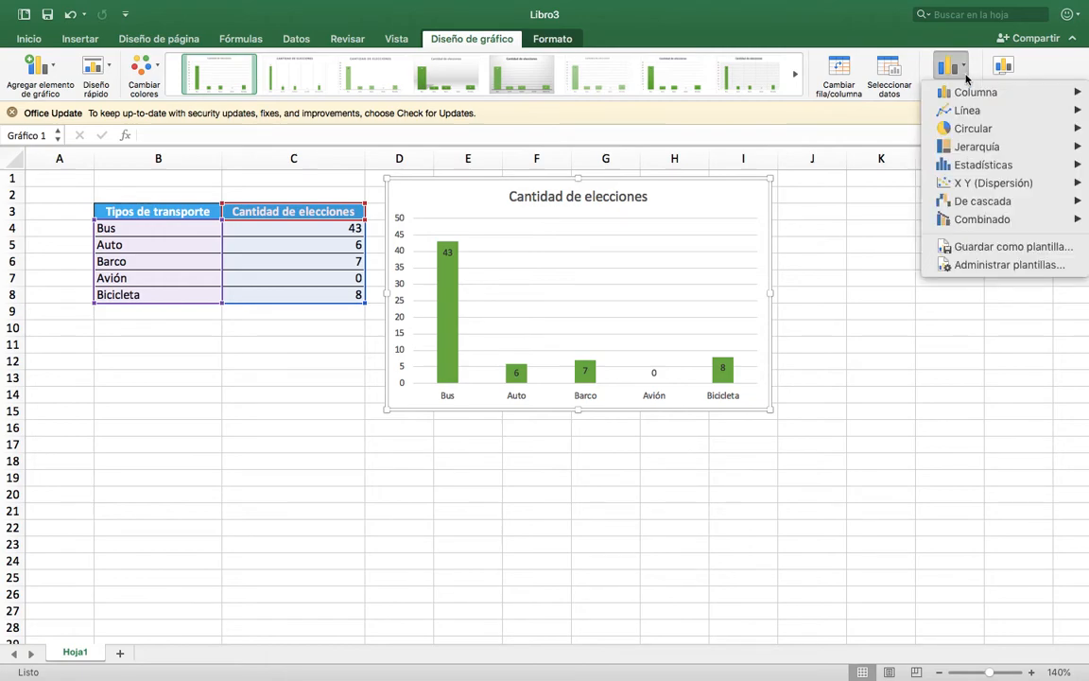
{"action": "mouse_move", "coordinate": [977, 132]}
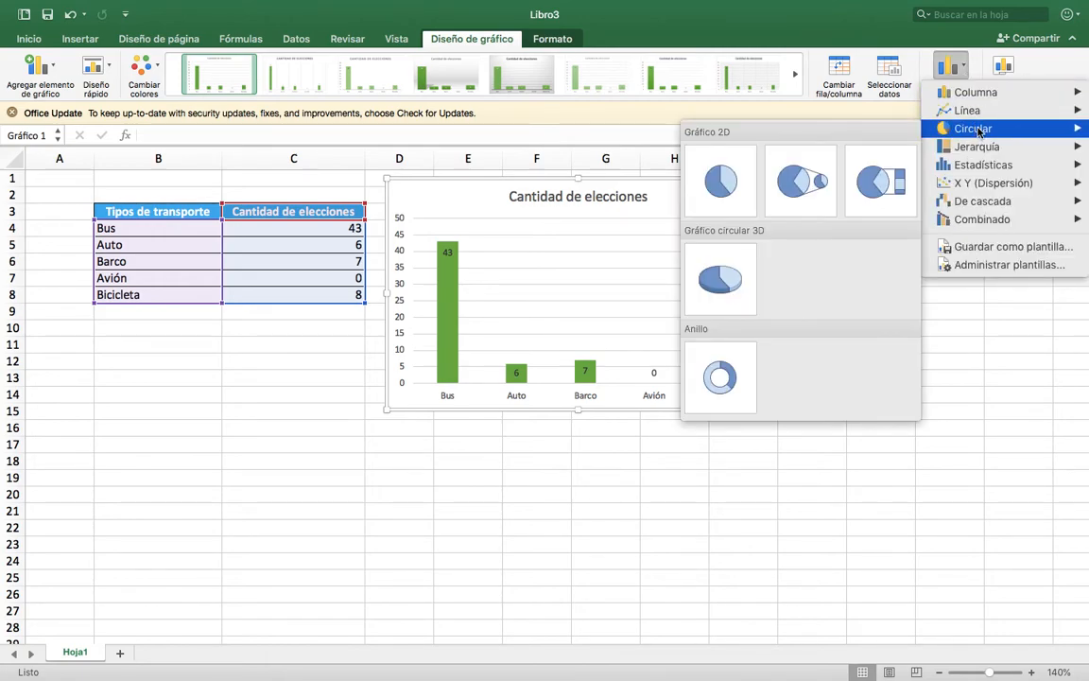
{"action": "left_click", "coordinate": [720, 182]}
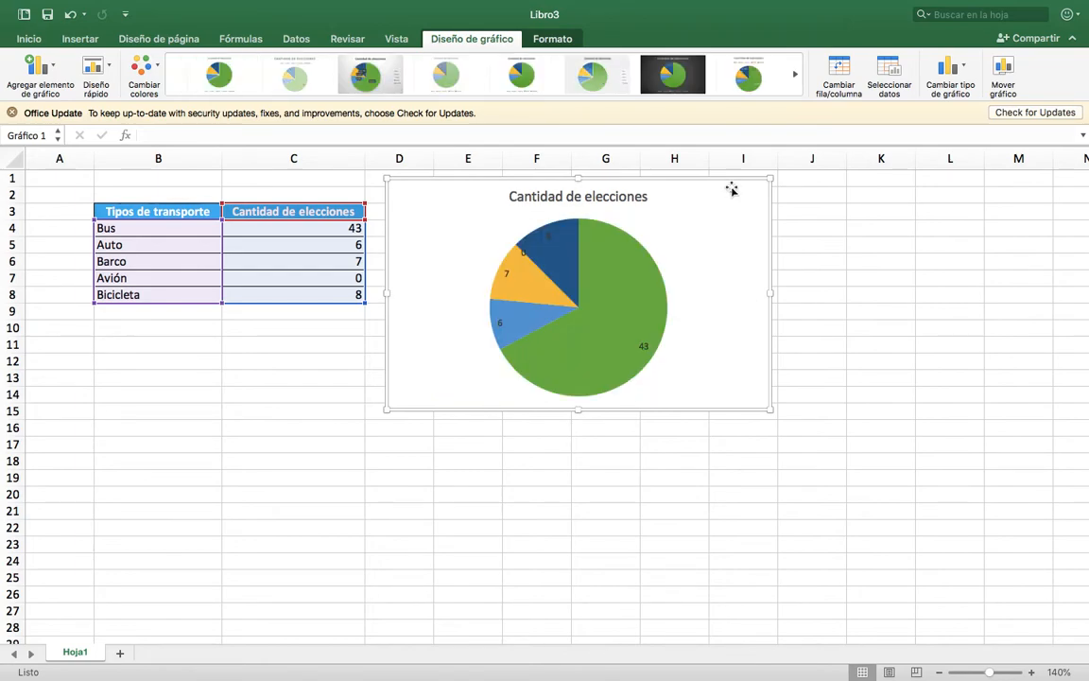
Reposition and enlarge the pie chart to span about D2 to J21, and give it chart style Estilo 1.
{"action": "left_click_drag", "start_coordinate": [732, 189], "coordinate": [759, 208]}
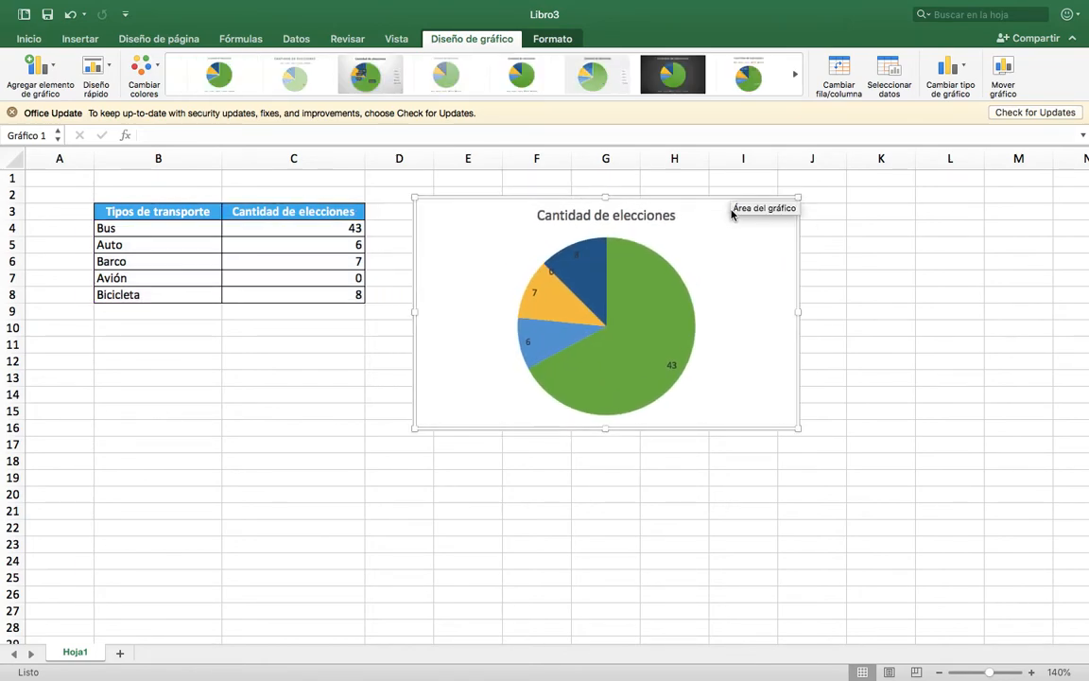
{"action": "left_click_drag", "start_coordinate": [799, 428], "coordinate": [836, 515]}
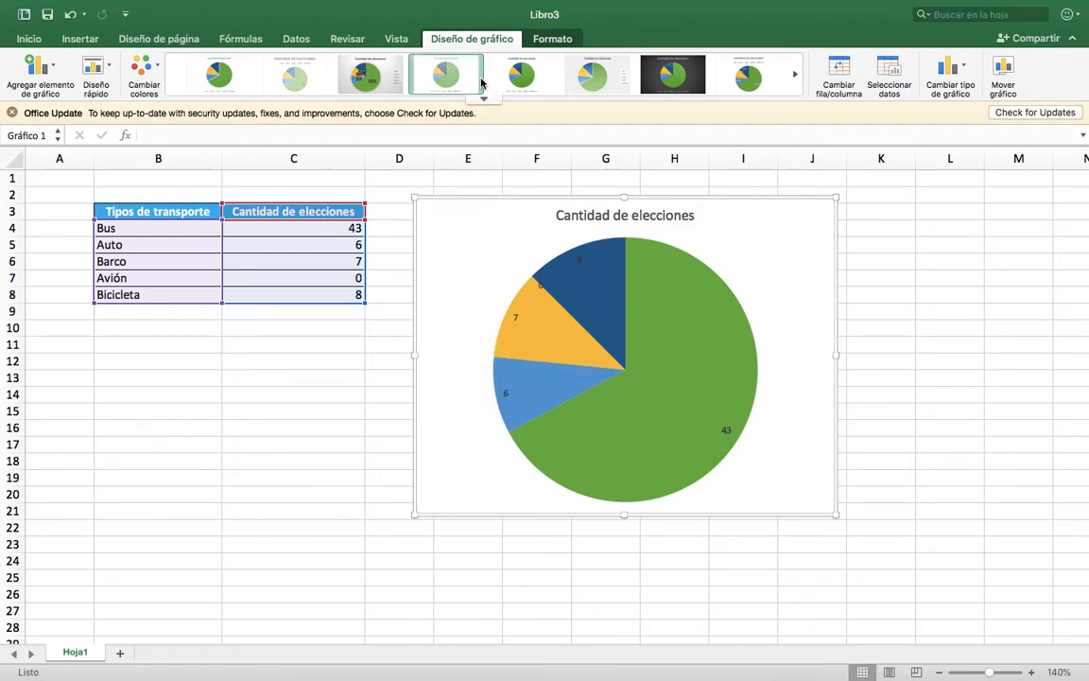
{"action": "left_click", "coordinate": [213, 83]}
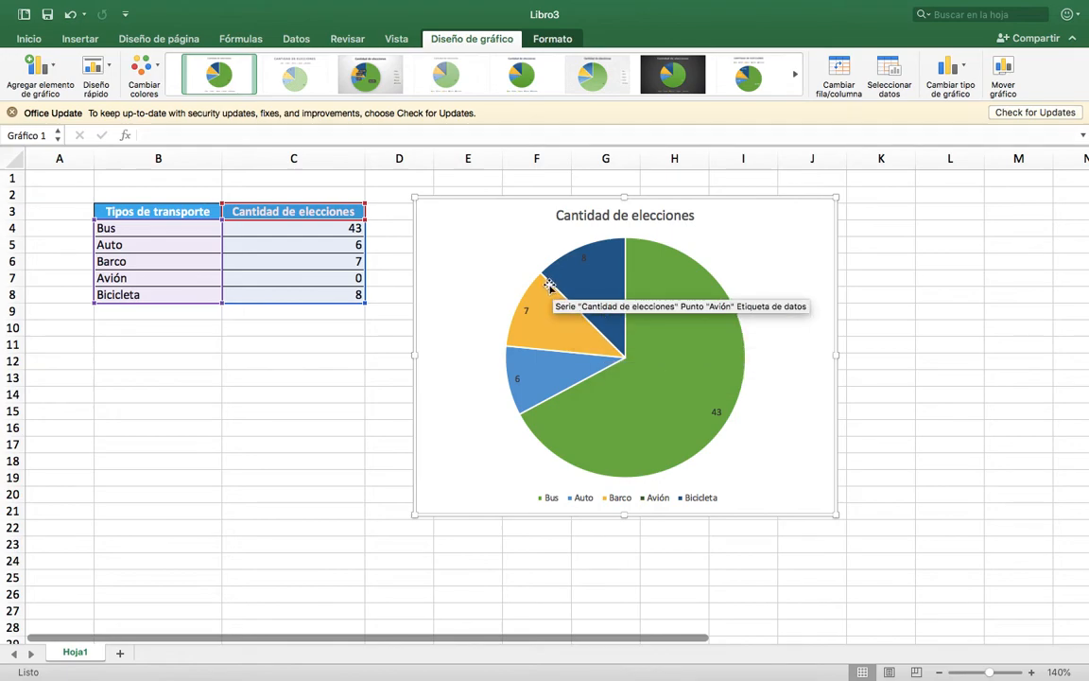
Set the election count for Avión in cell C7 to 11.
{"action": "left_click", "coordinate": [293, 283]}
{"action": "type", "text": "8"}
{"action": "key", "text": "BackSpace"}
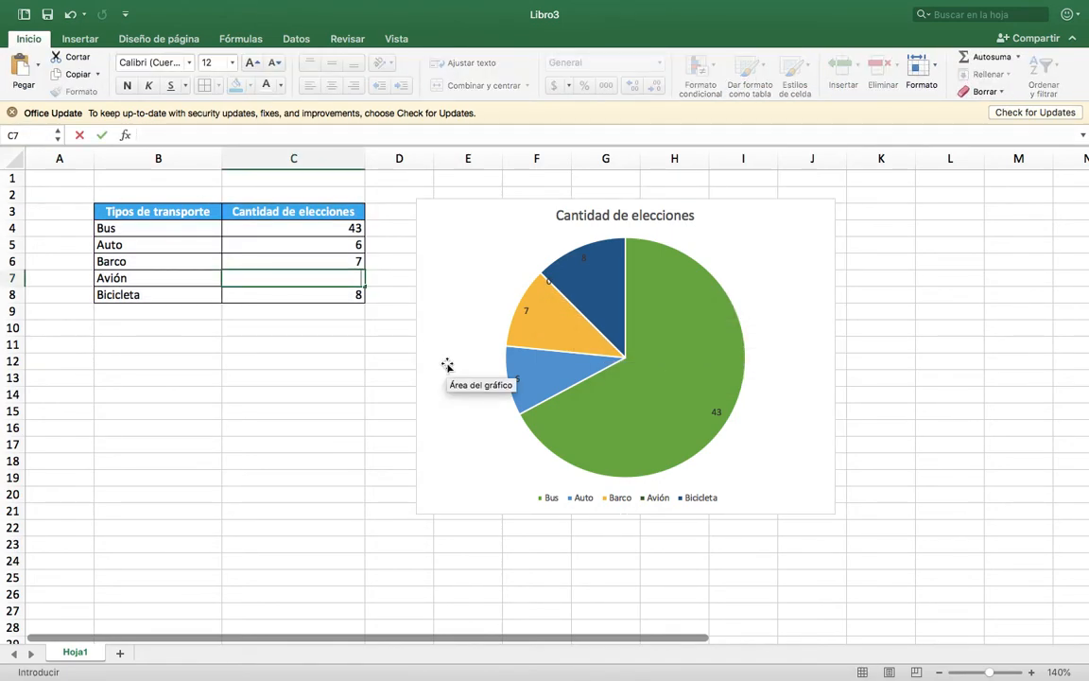
{"action": "type", "text": "11"}
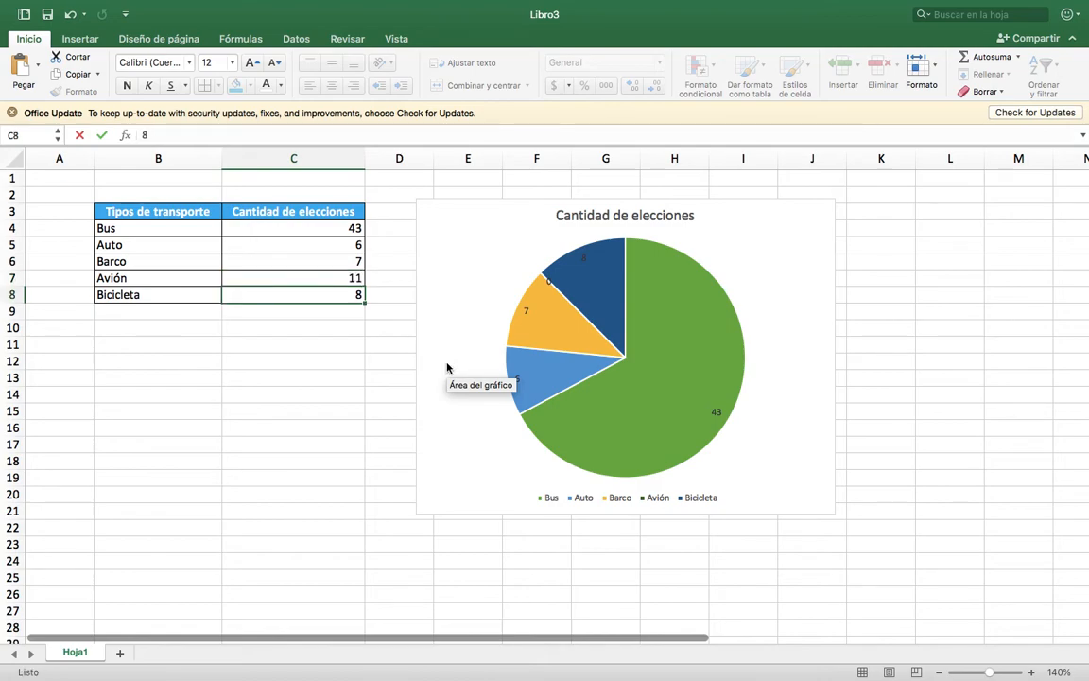
{"action": "key", "text": "Return"}
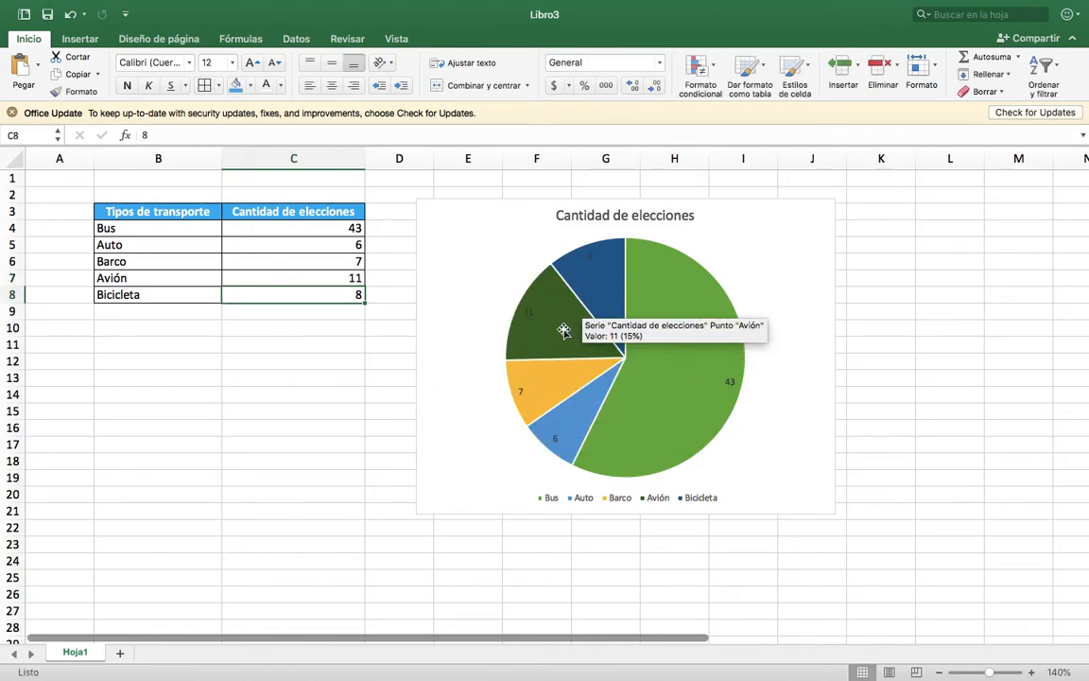
{"action": "left_click", "coordinate": [331, 277]}
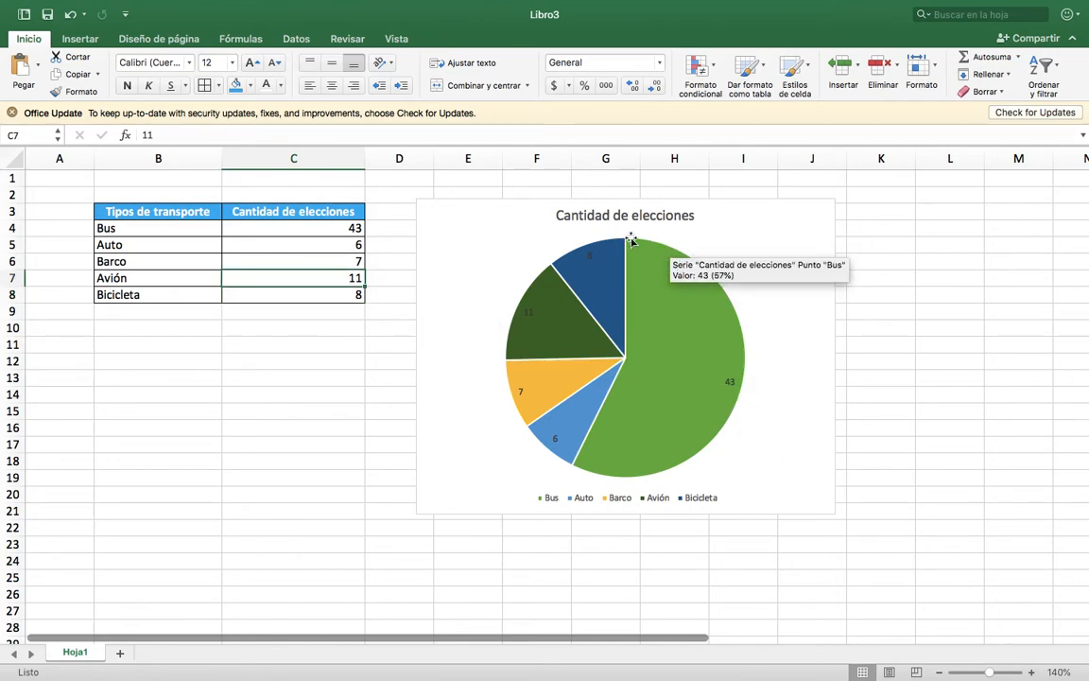
Try out the chart styles Estilo 2 through Estilo 8 on the pie chart, stopping at Estilo 8.
{"action": "left_click", "coordinate": [801, 244]}
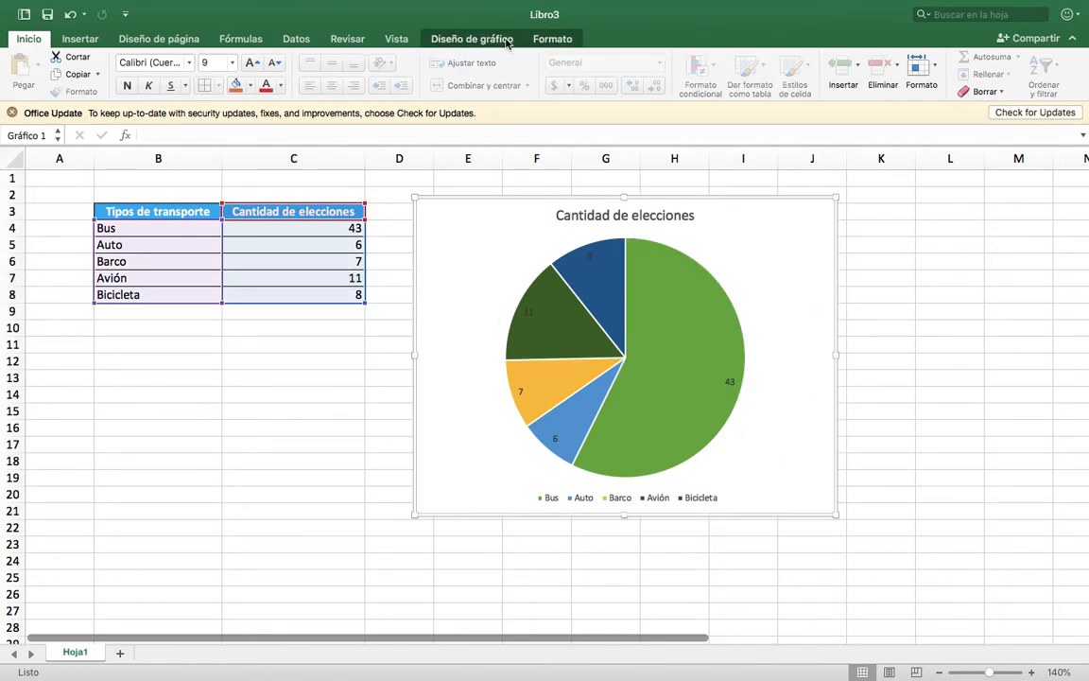
{"action": "left_click", "coordinate": [460, 39]}
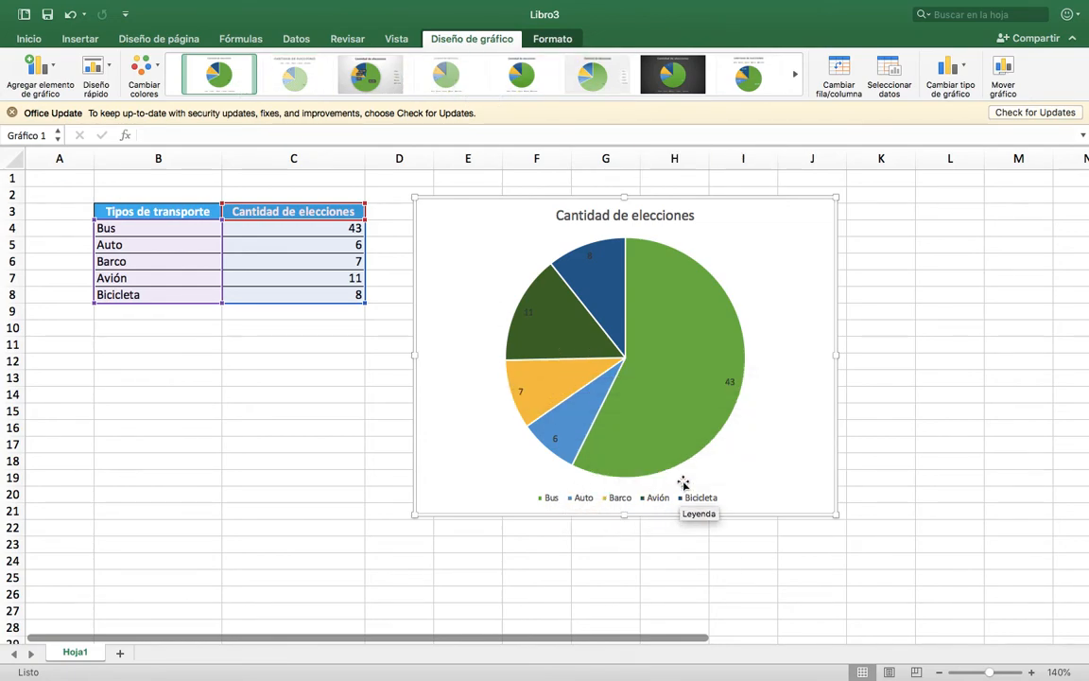
{"action": "left_click", "coordinate": [294, 82]}
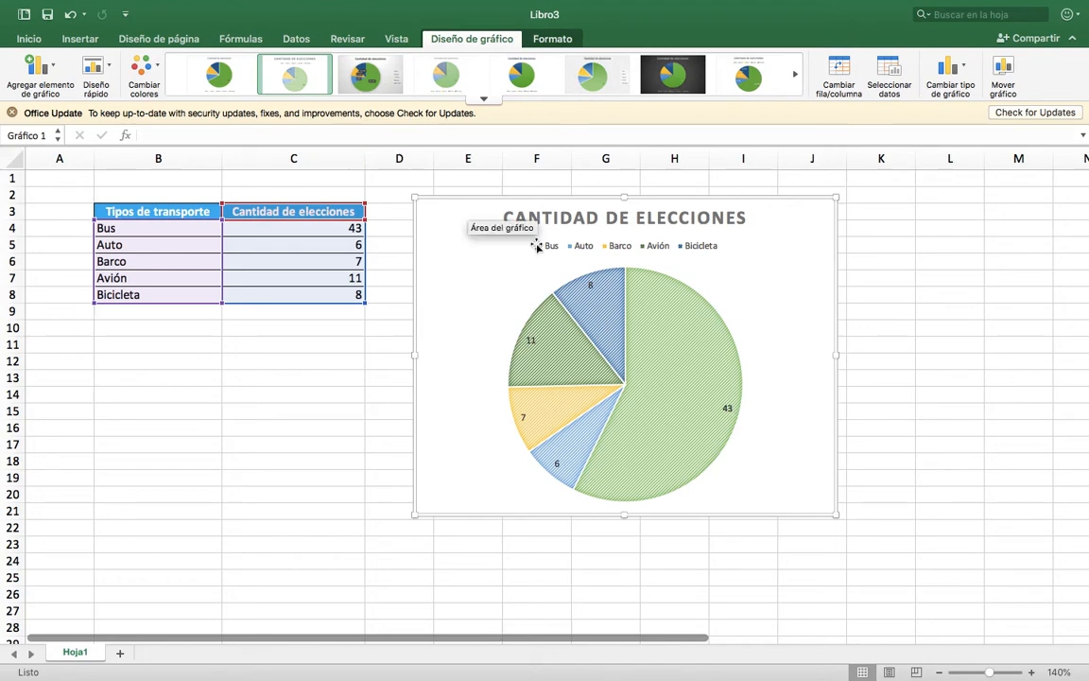
{"action": "left_click", "coordinate": [362, 82]}
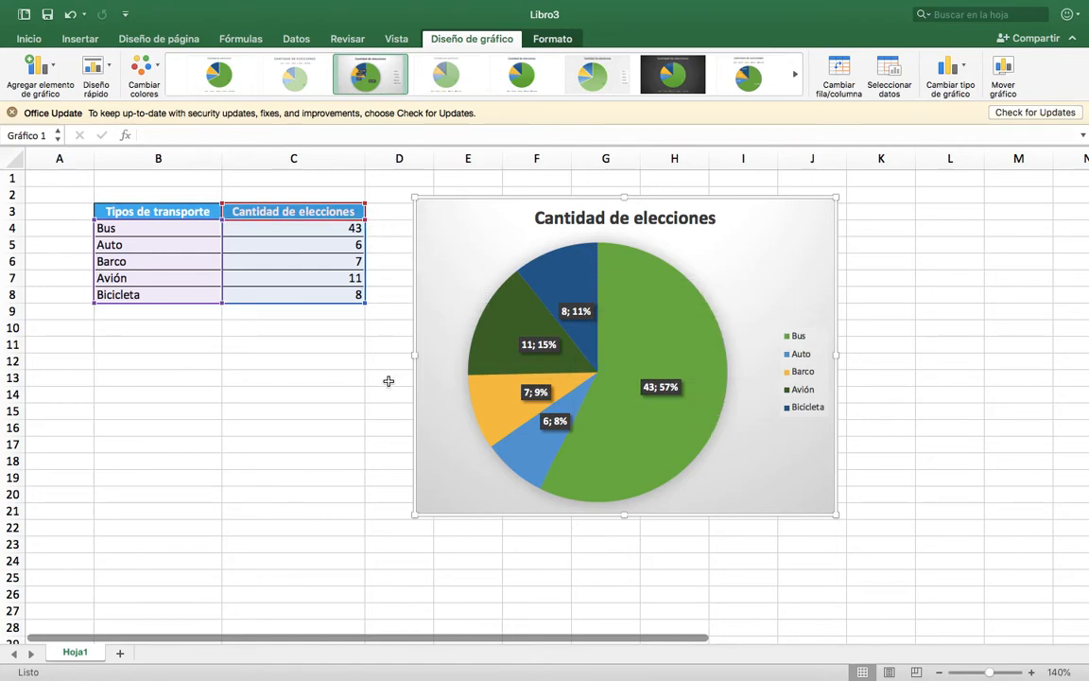
{"action": "left_click", "coordinate": [455, 78]}
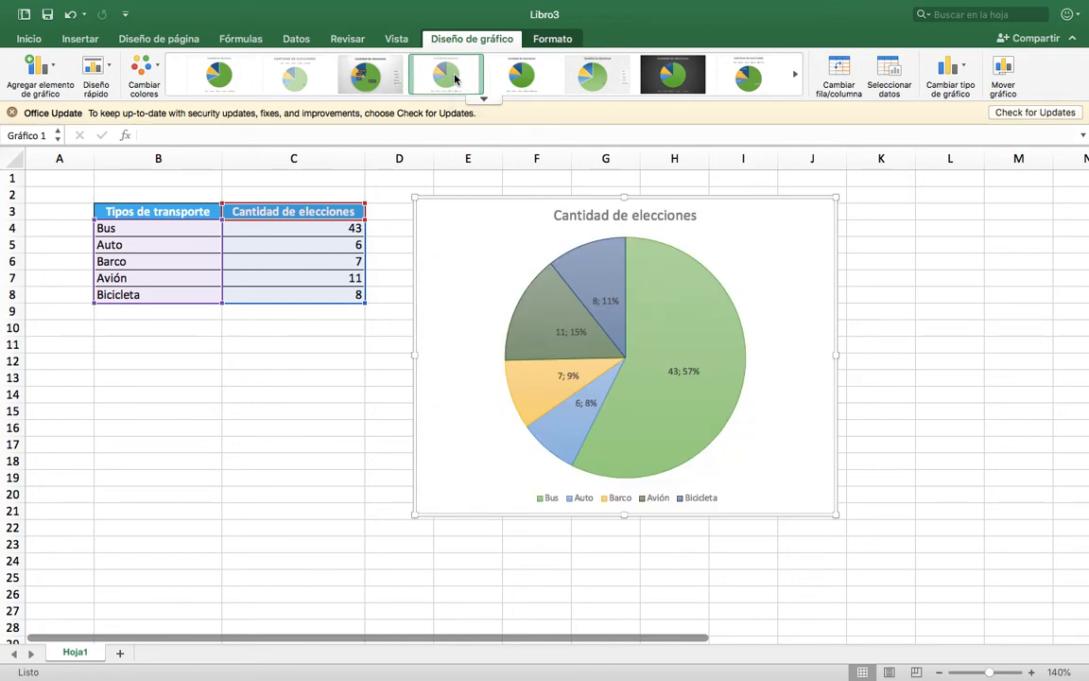
{"action": "left_click", "coordinate": [366, 75]}
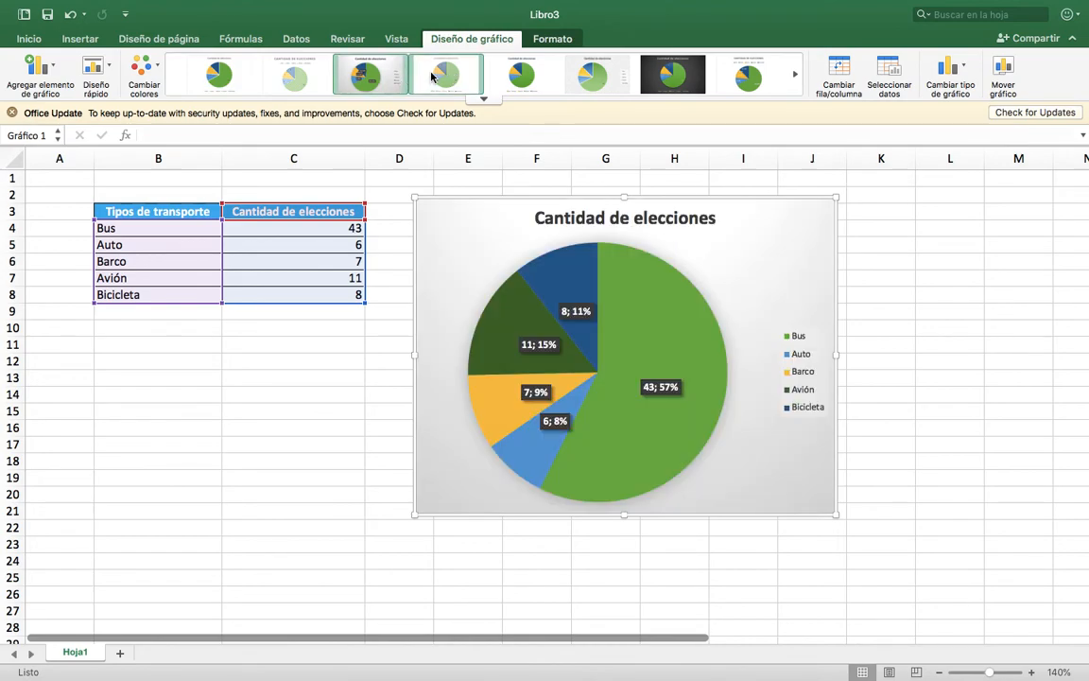
{"action": "left_click", "coordinate": [500, 78]}
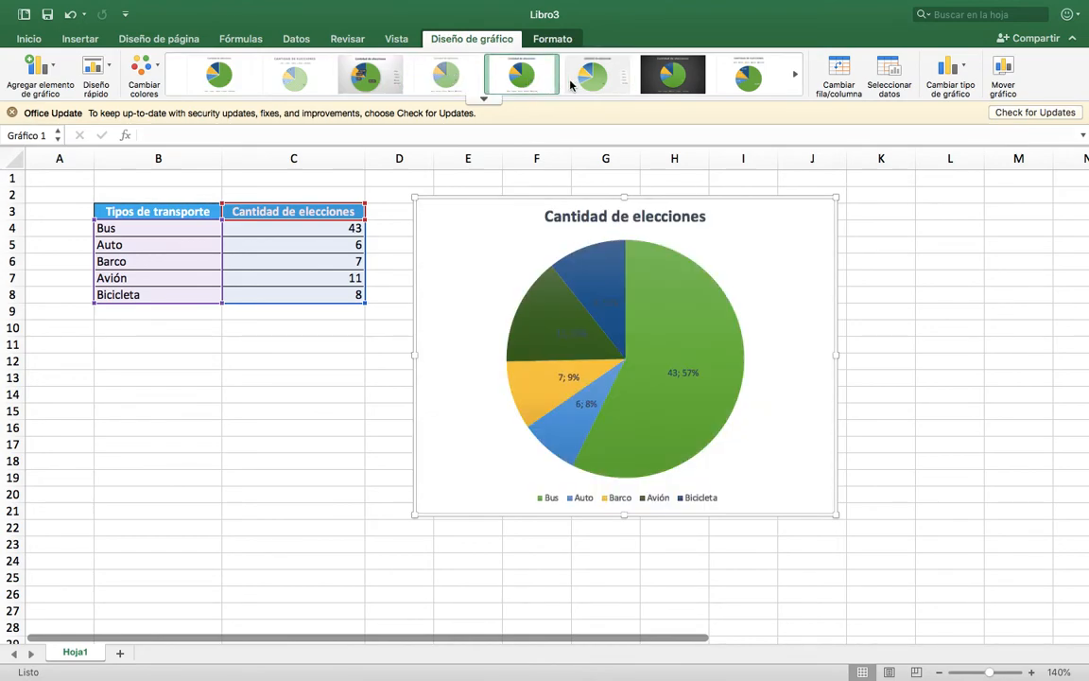
{"action": "left_click", "coordinate": [596, 79]}
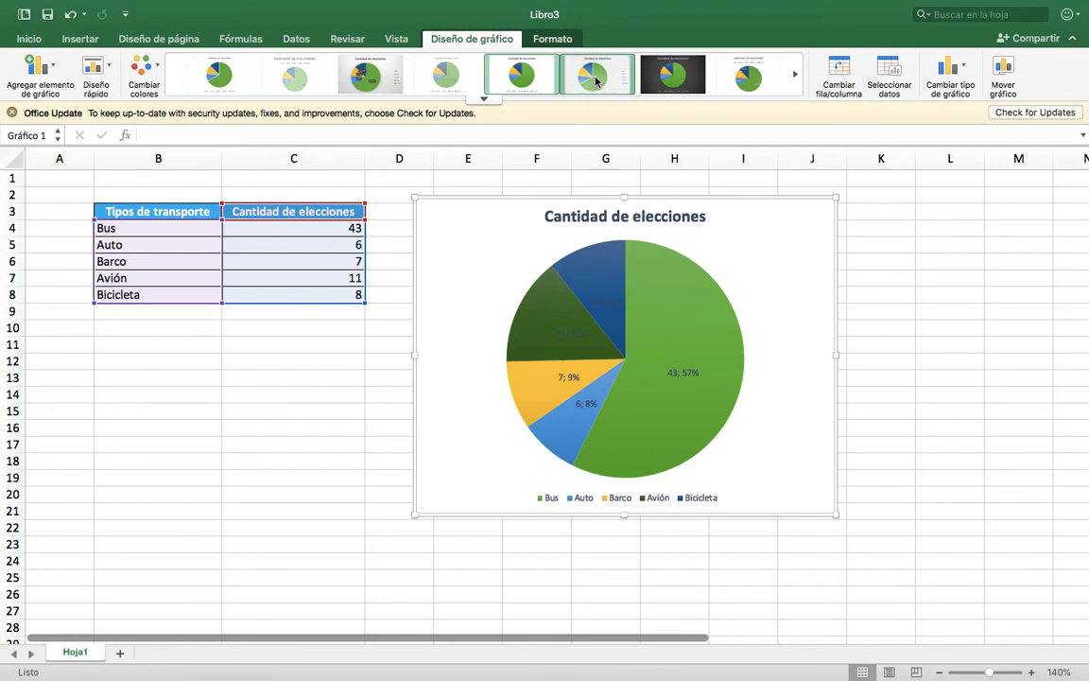
{"action": "left_click", "coordinate": [673, 85]}
{"action": "left_click", "coordinate": [757, 78]}
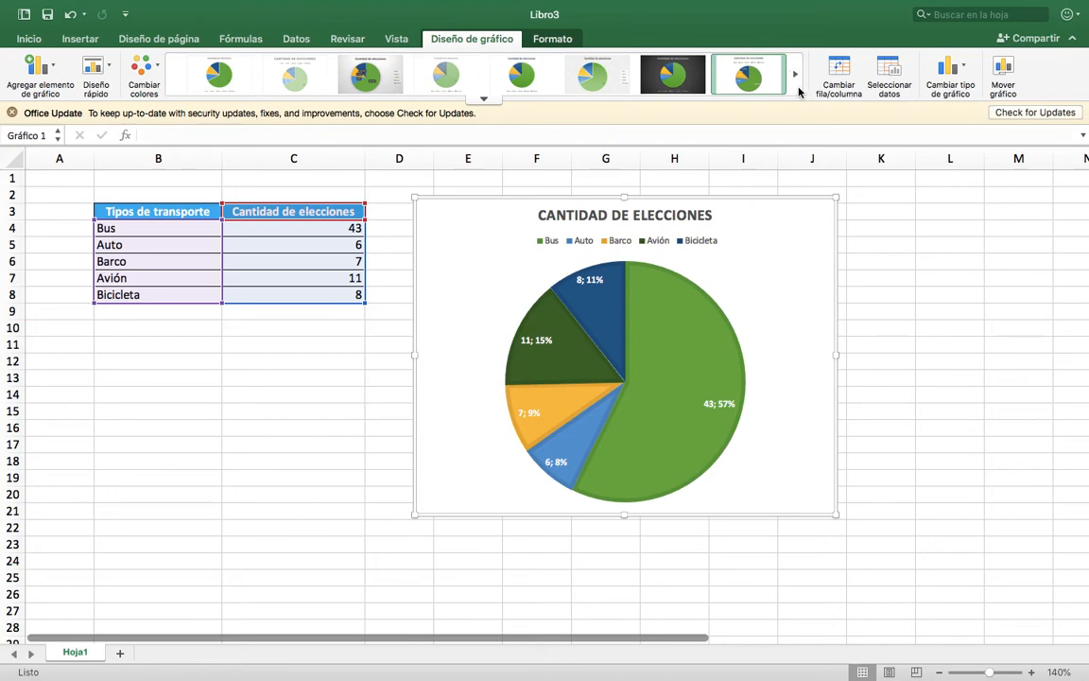
Try out the chart styles Estilo 10, Estilo 1 and Estilo 7 on the pie chart.
{"action": "left_click", "coordinate": [484, 100]}
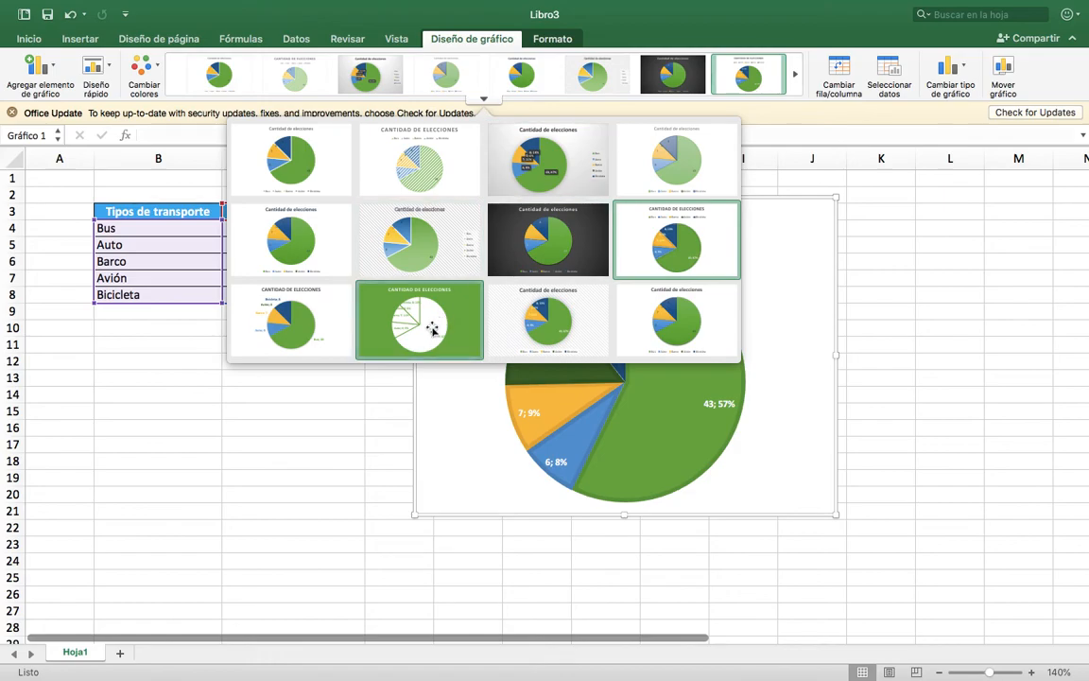
{"action": "left_click", "coordinate": [390, 295]}
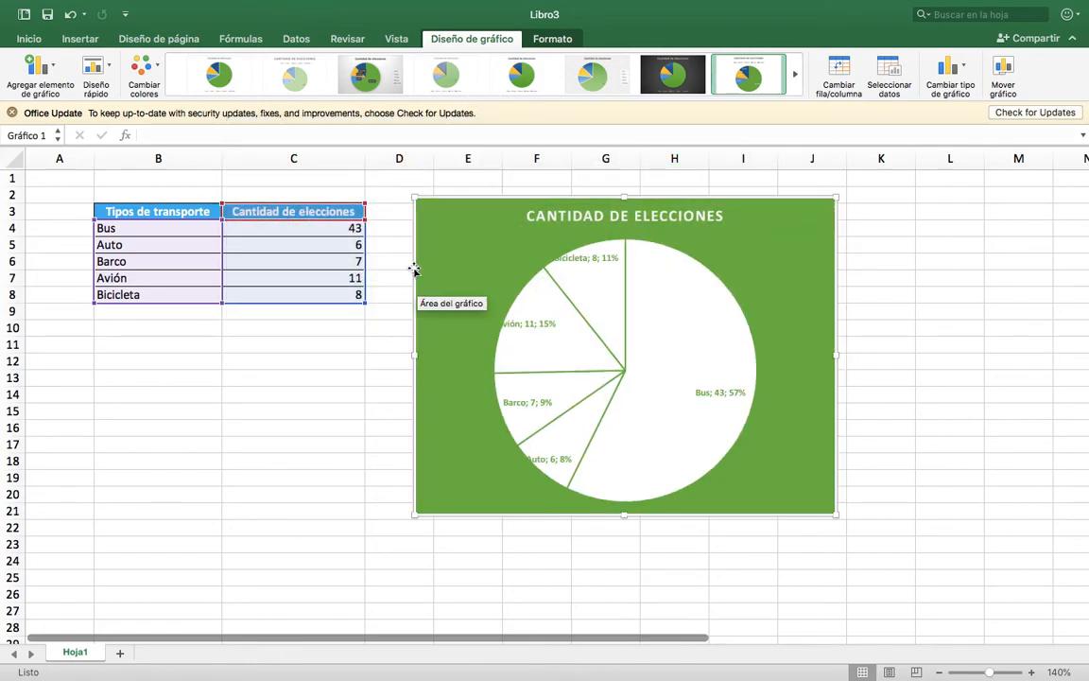
{"action": "left_click", "coordinate": [230, 79]}
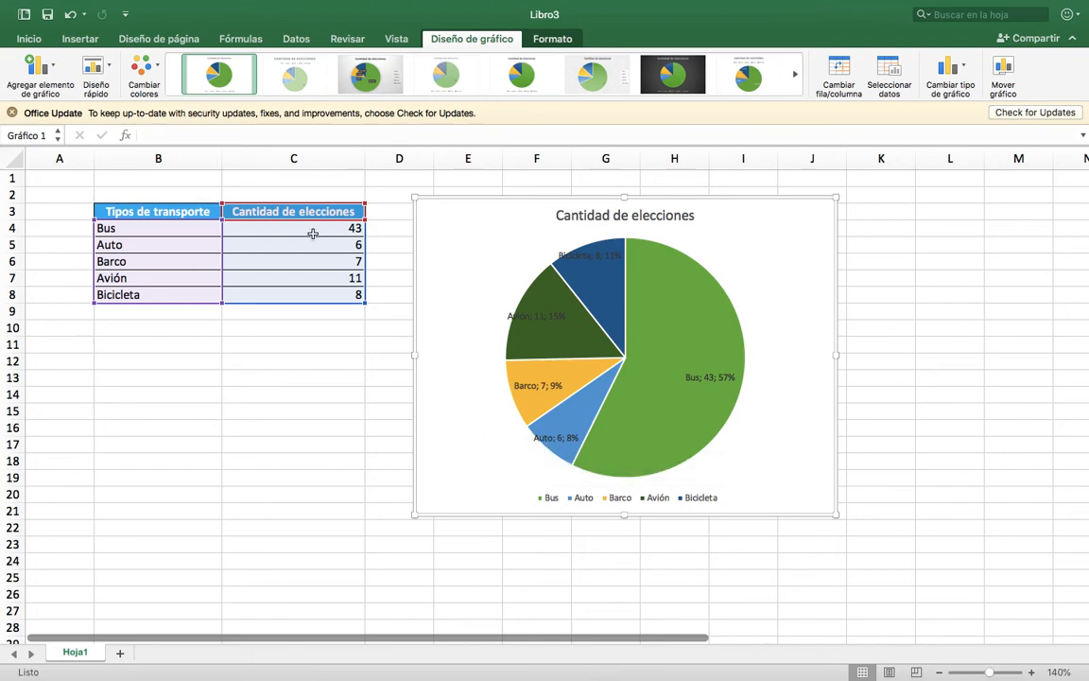
{"action": "left_click", "coordinate": [682, 85]}
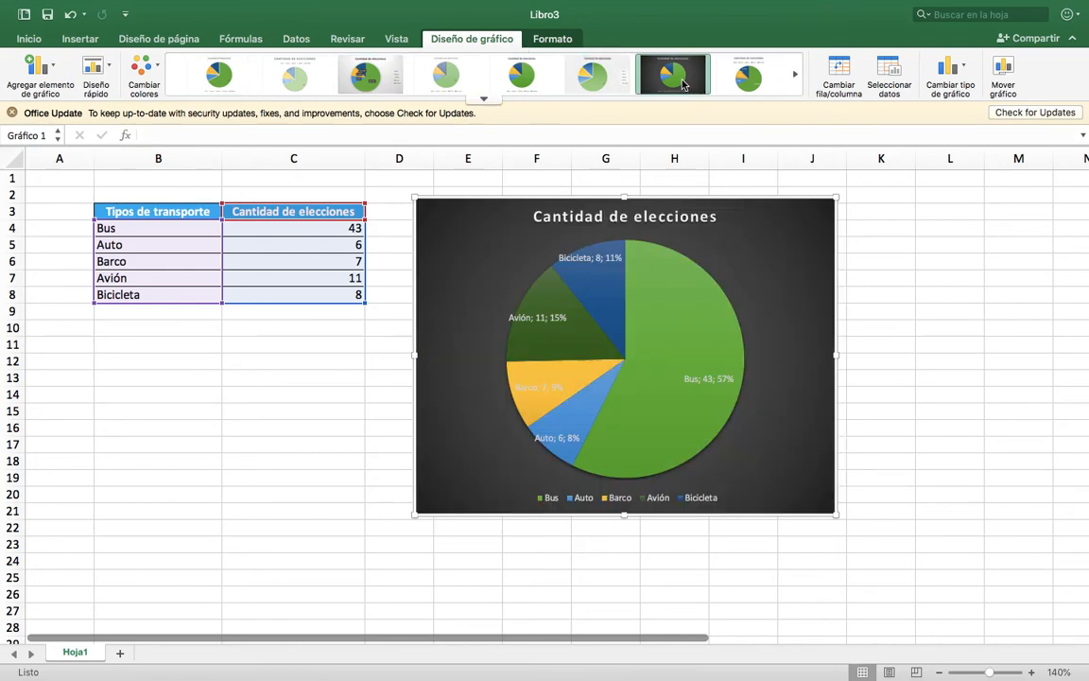
Give the pie chart the white chart style Estilo 5 and deselect the chart.
{"action": "left_click", "coordinate": [481, 99]}
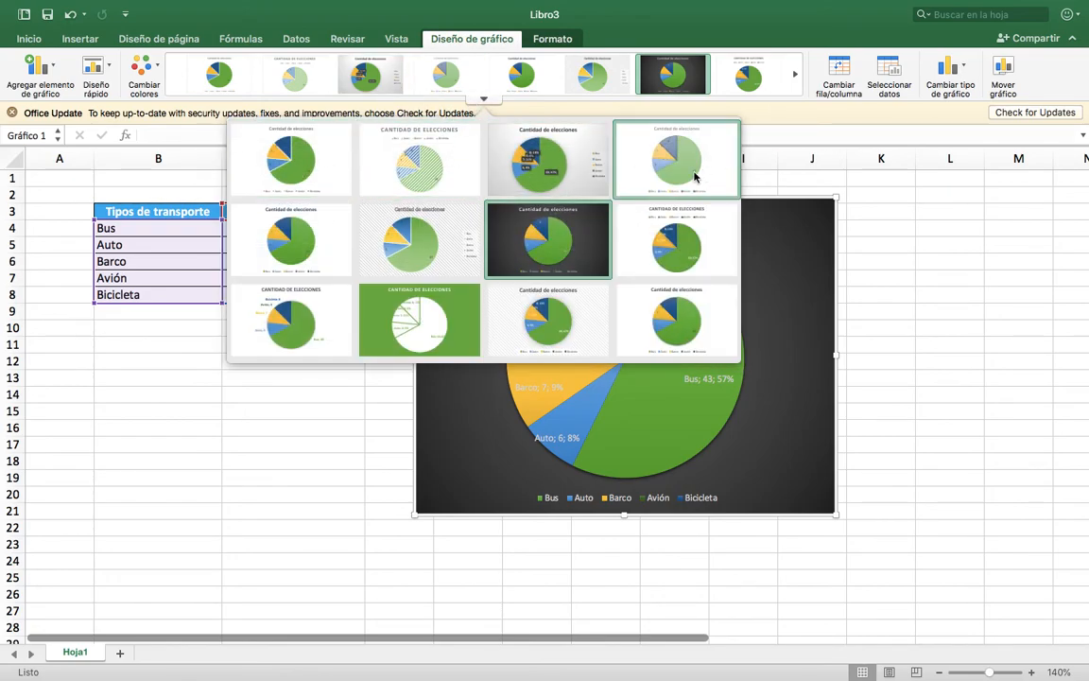
{"action": "left_click", "coordinate": [297, 243]}
{"action": "left_click", "coordinate": [901, 437]}
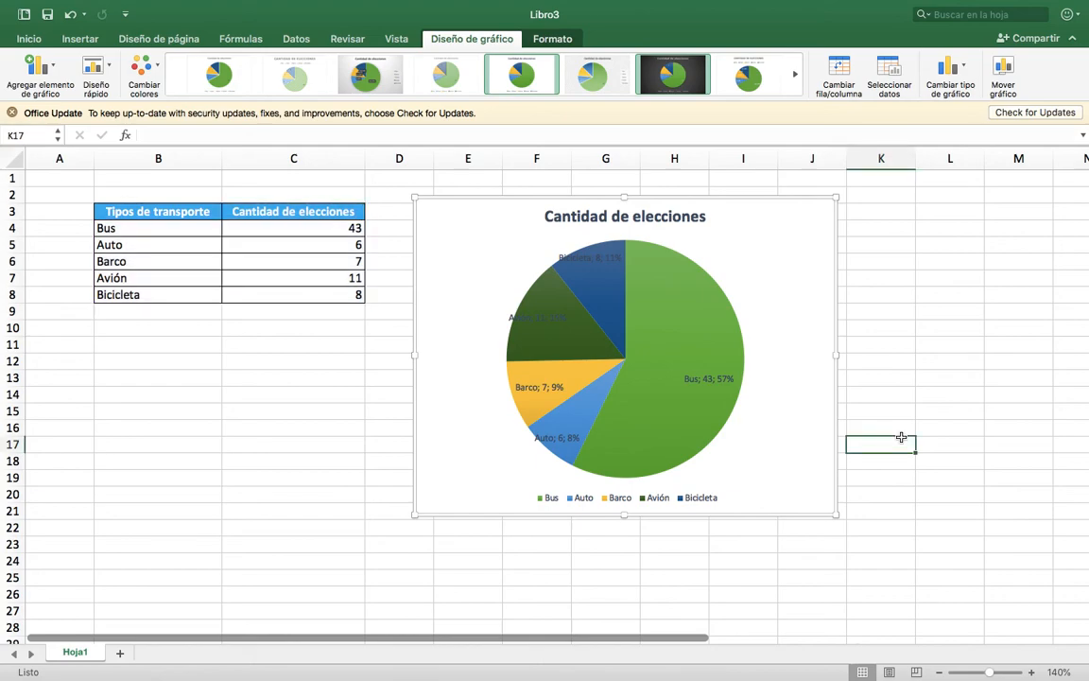
{"action": "mouse_move", "coordinate": [718, 360]}
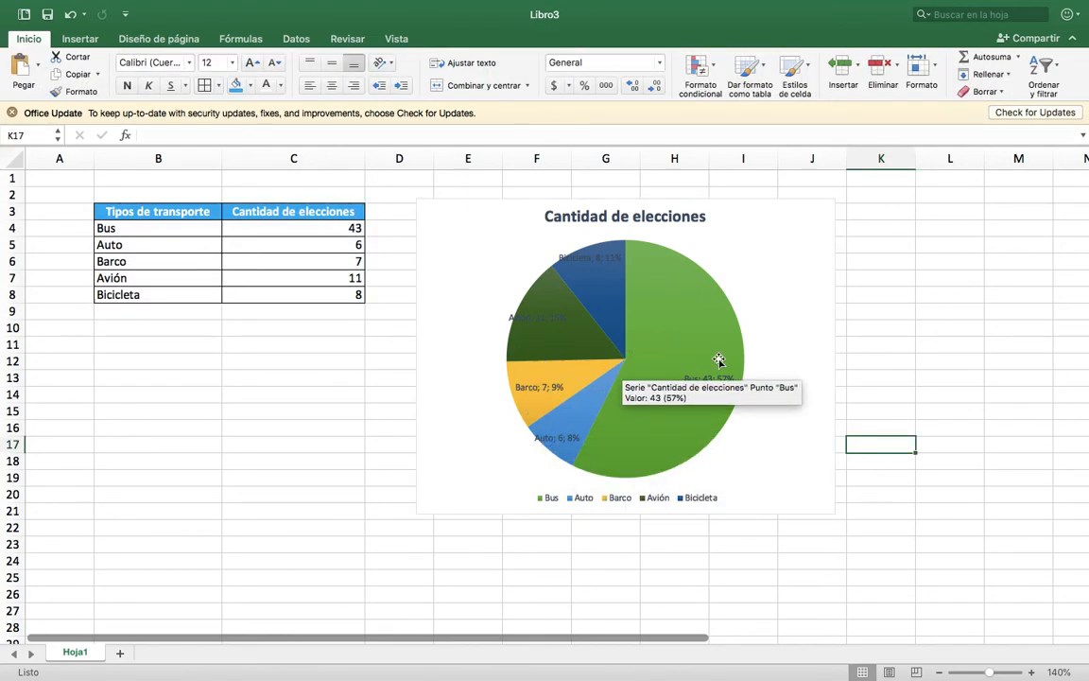
{"action": "left_click", "coordinate": [792, 314]}
{"action": "left_click", "coordinate": [919, 292]}
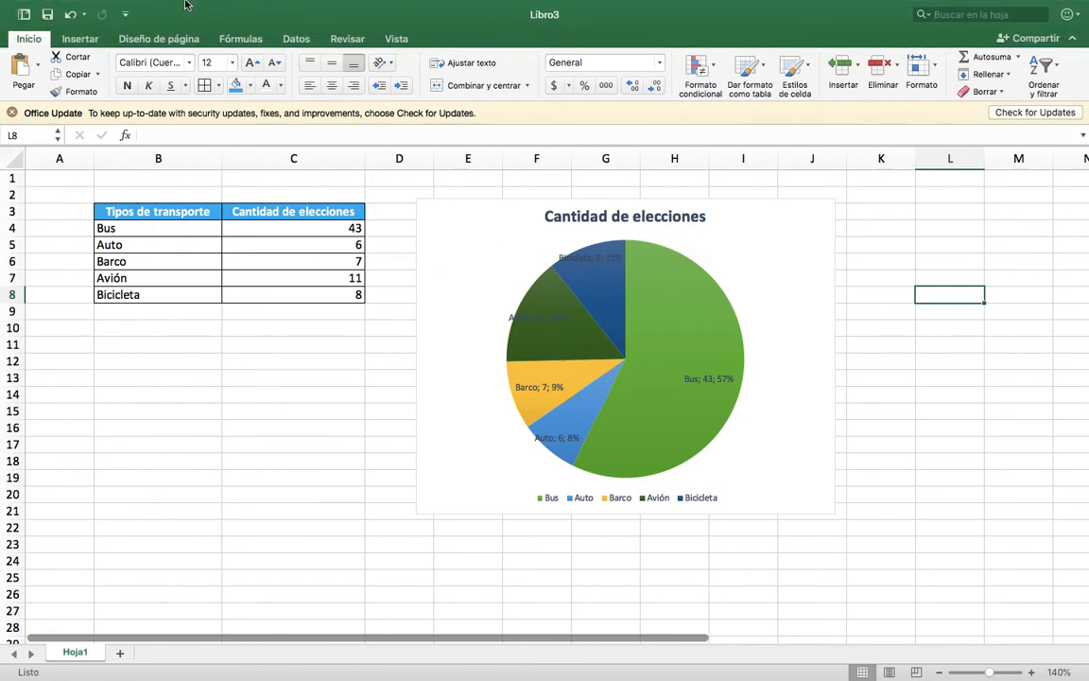
Change the pie chart to an XY scatter chart of type Dispersión con líneas rectas y marcadores, and give it chart style Estilo 1.
{"action": "left_click", "coordinate": [787, 233]}
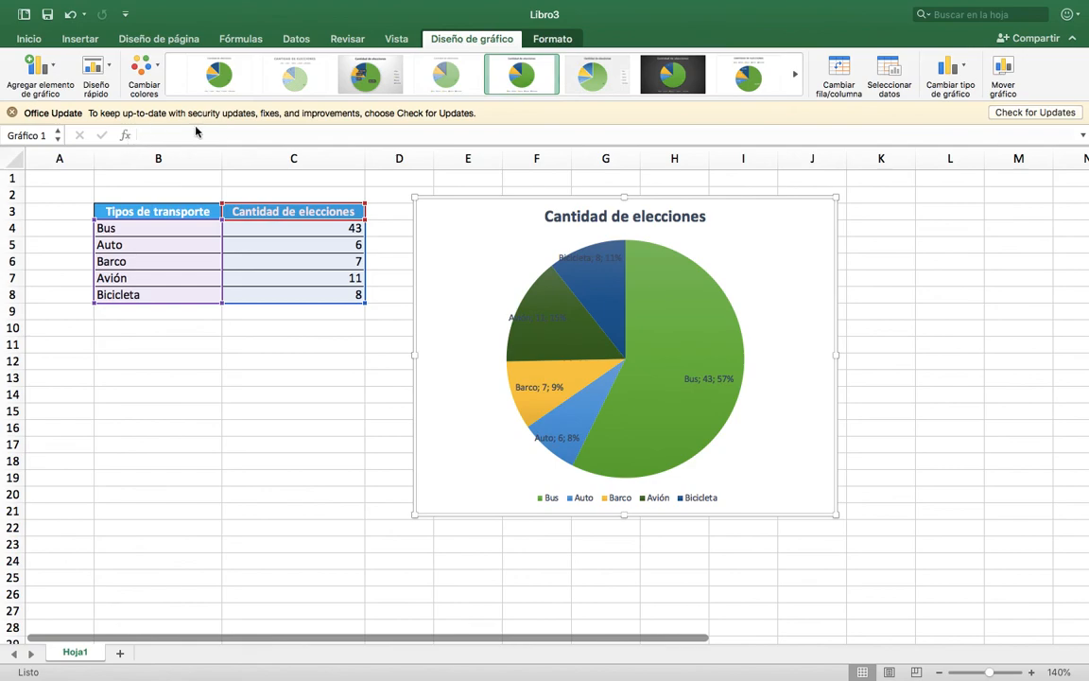
{"action": "left_click", "coordinate": [963, 72]}
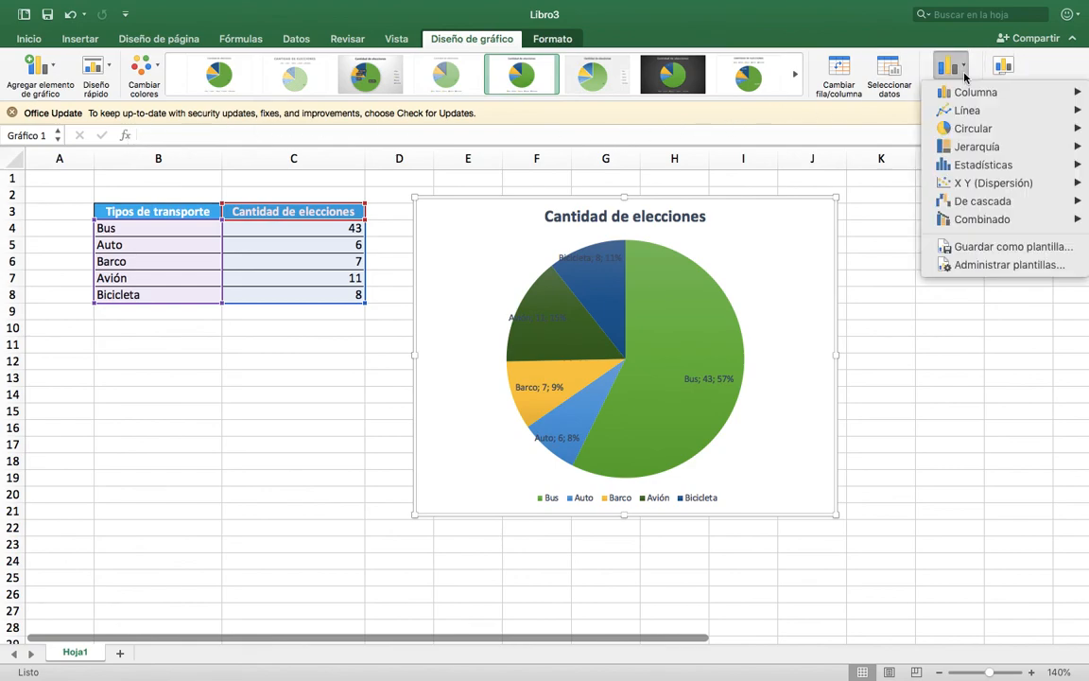
{"action": "mouse_move", "coordinate": [993, 189]}
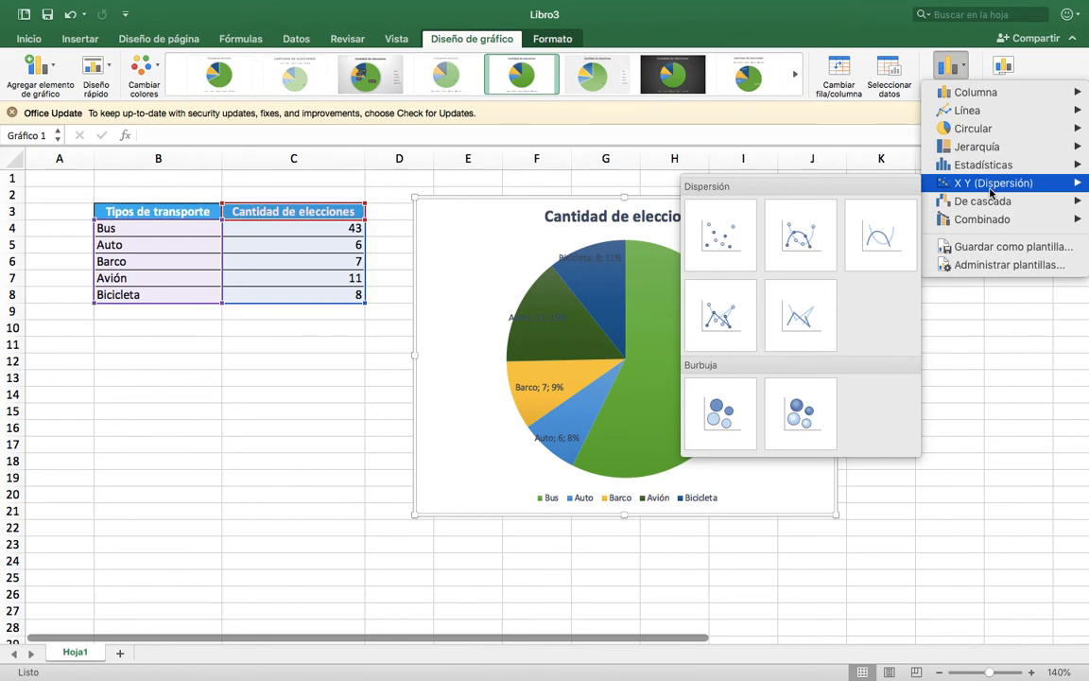
{"action": "left_click", "coordinate": [717, 319]}
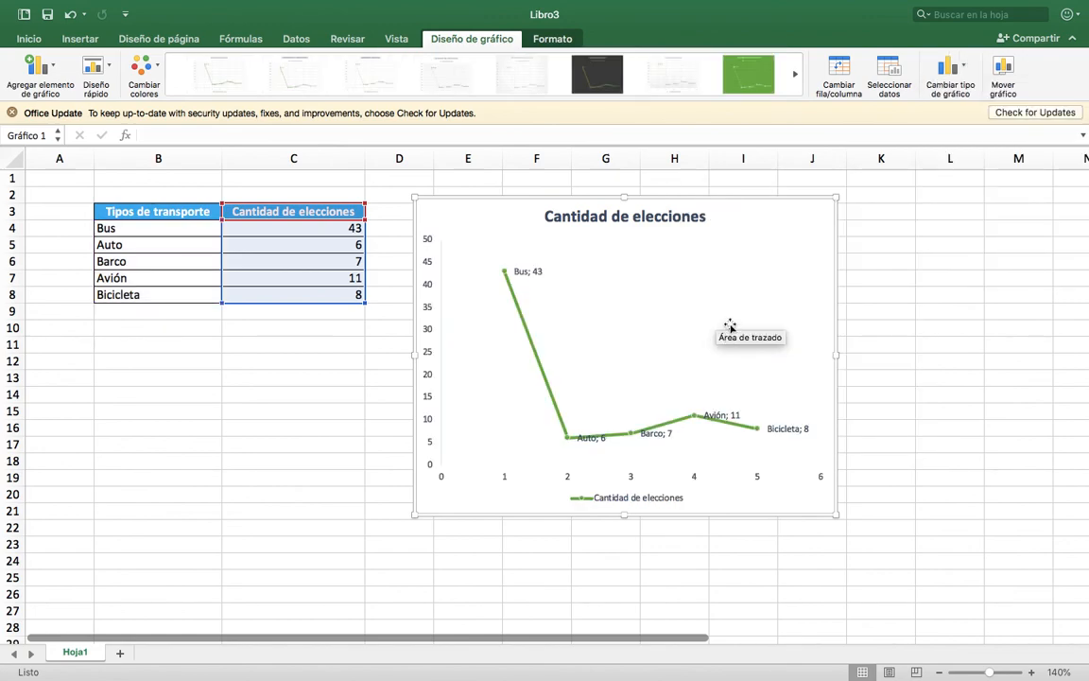
{"action": "left_click", "coordinate": [215, 77]}
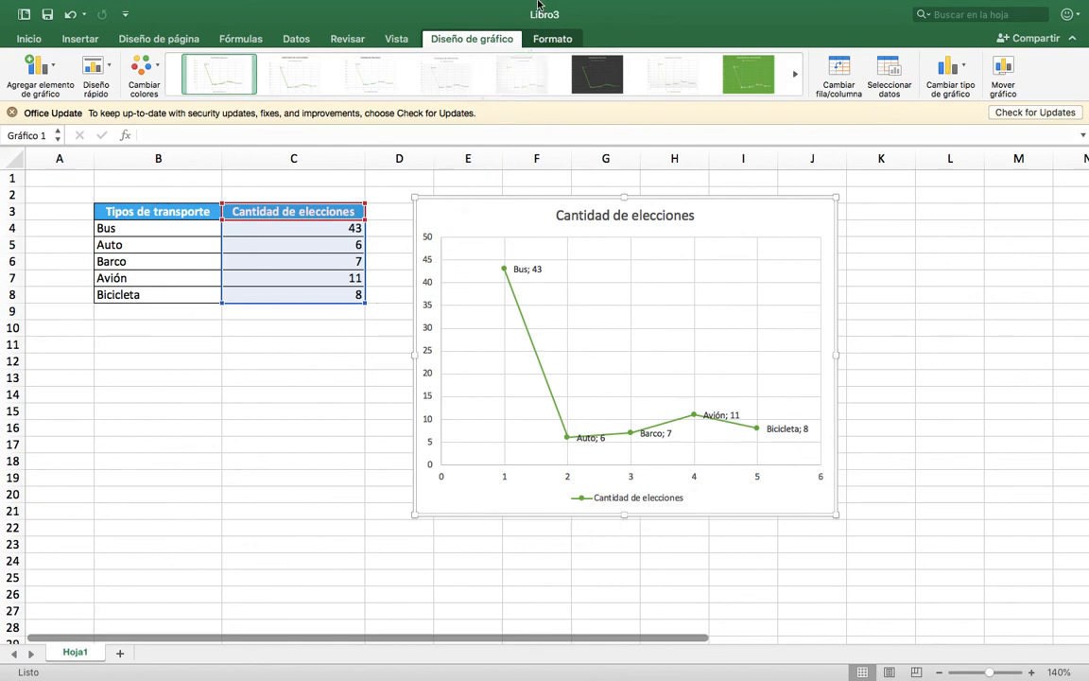
{"action": "mouse_move", "coordinate": [537, 5]}
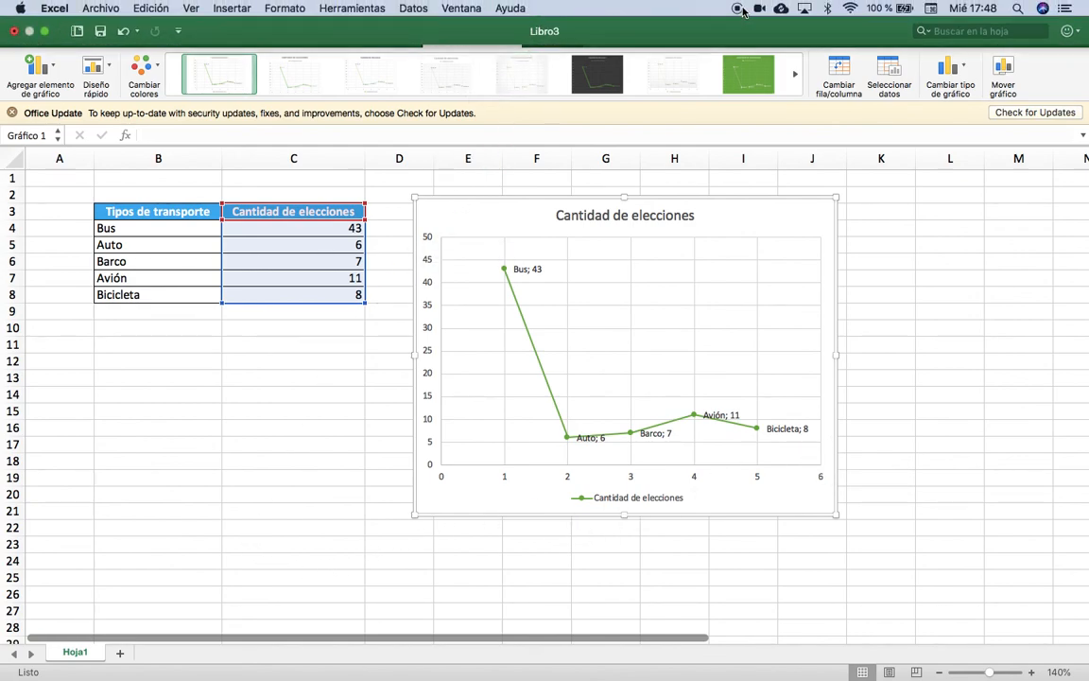